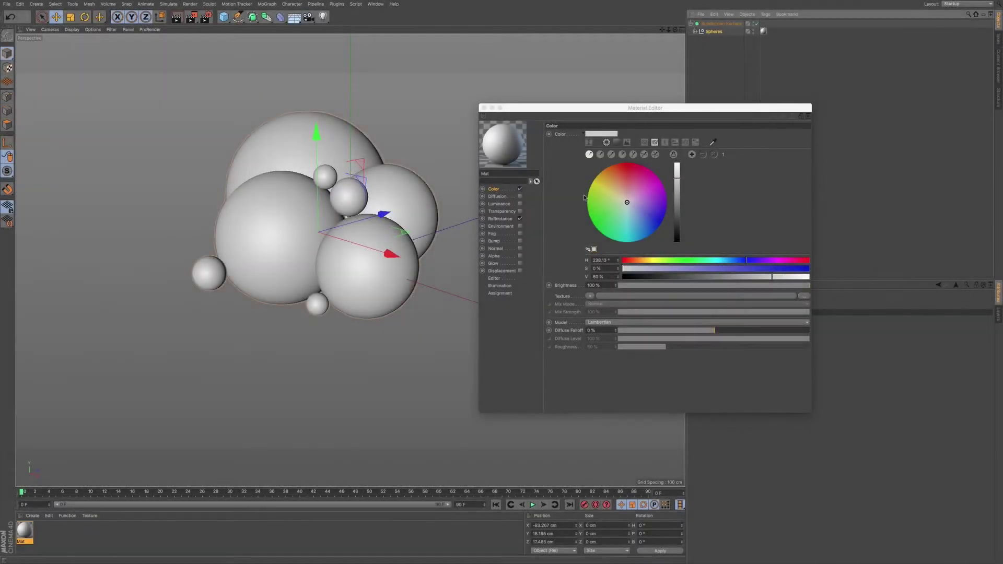
Move the material window beside the spheres and switch the colour chooser to picture mode, showing the aster photo
{"action": "mouse_move", "coordinate": [589, 110]}
{"action": "left_mouse_down"}
{"action": "mouse_move", "coordinate": [608, 112]}
{"action": "mouse_move", "coordinate": [594, 114]}
{"action": "left_mouse_up"}
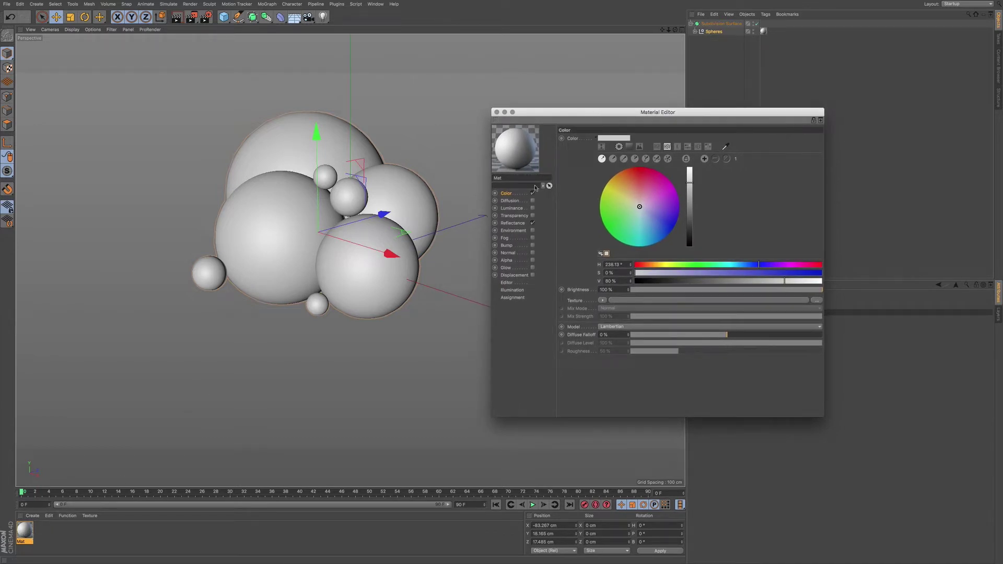
{"action": "left_click_drag", "start_coordinate": [700, 112], "coordinate": [675, 129]}
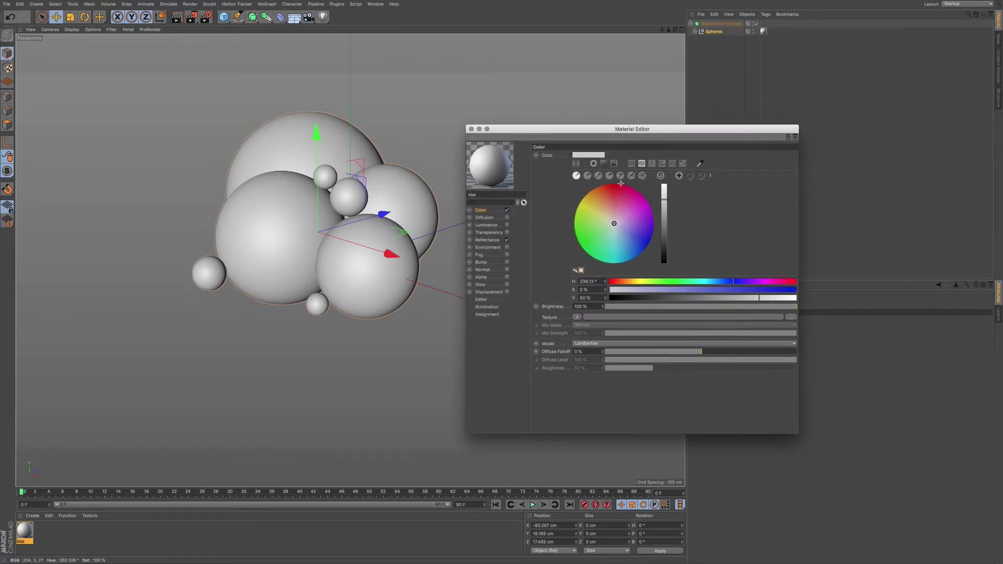
{"action": "left_click", "coordinate": [594, 164]}
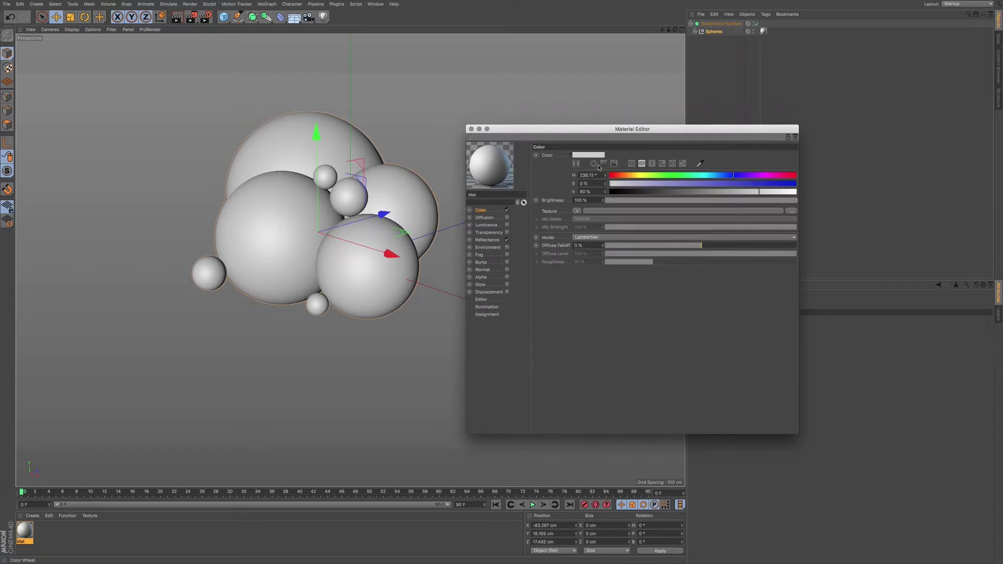
{"action": "left_click", "coordinate": [594, 164]}
{"action": "left_click", "coordinate": [603, 164]}
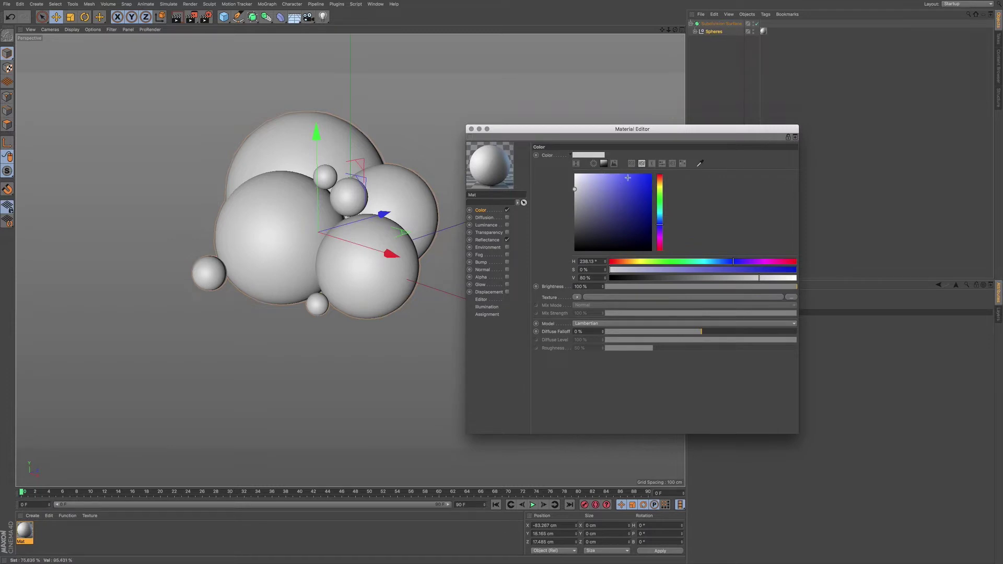
{"action": "left_click", "coordinate": [614, 164]}
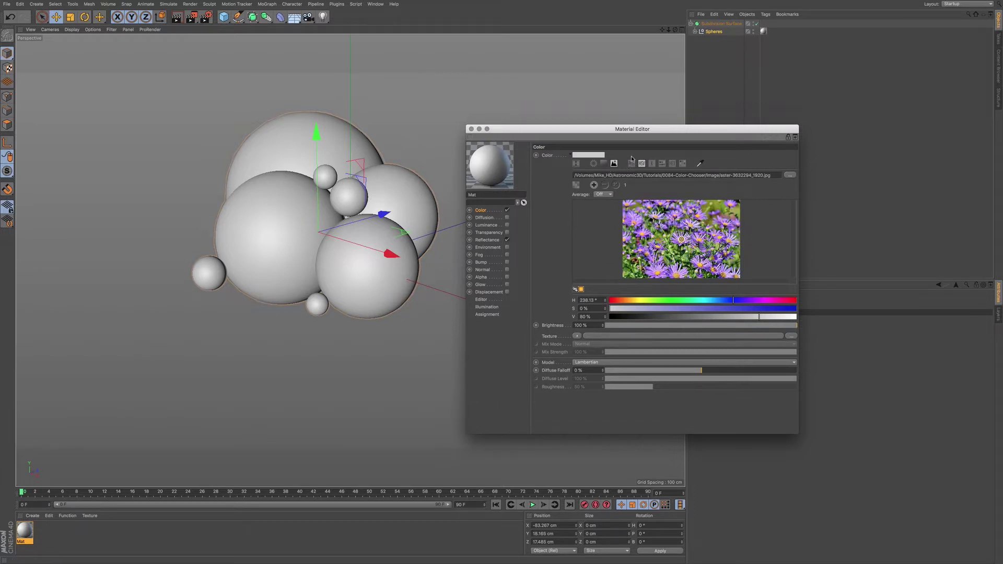
Cycle through the RGB, HSV, Kelvin, Mix and Hex colour readouts, ending on the Swatches palette
{"action": "left_click", "coordinate": [631, 163]}
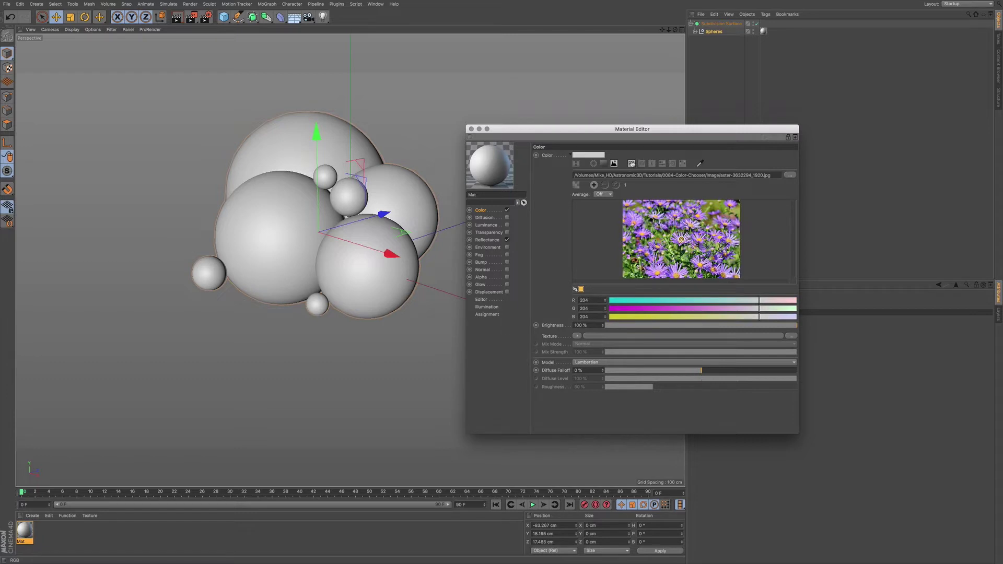
{"action": "left_click", "coordinate": [642, 164]}
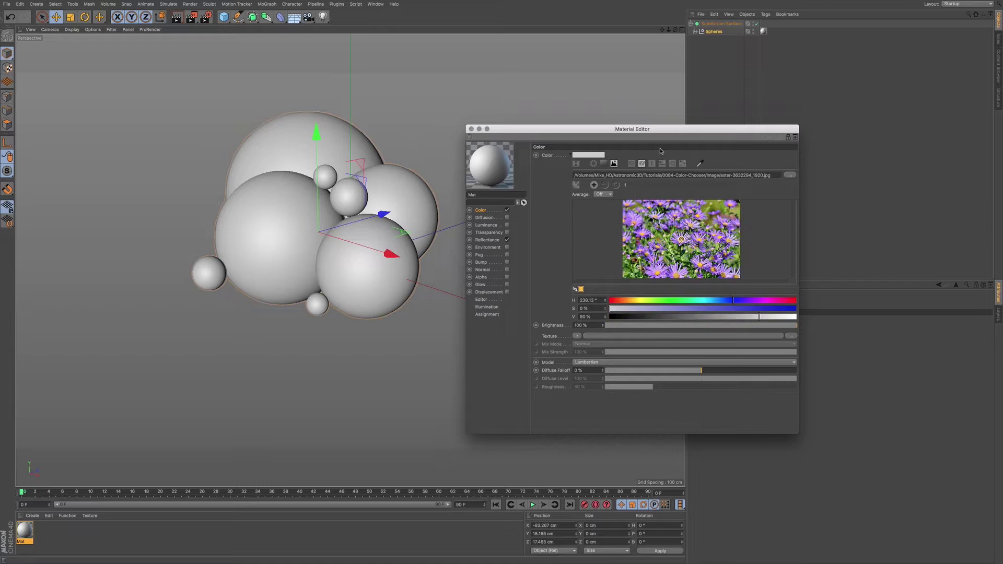
{"action": "left_click", "coordinate": [651, 164]}
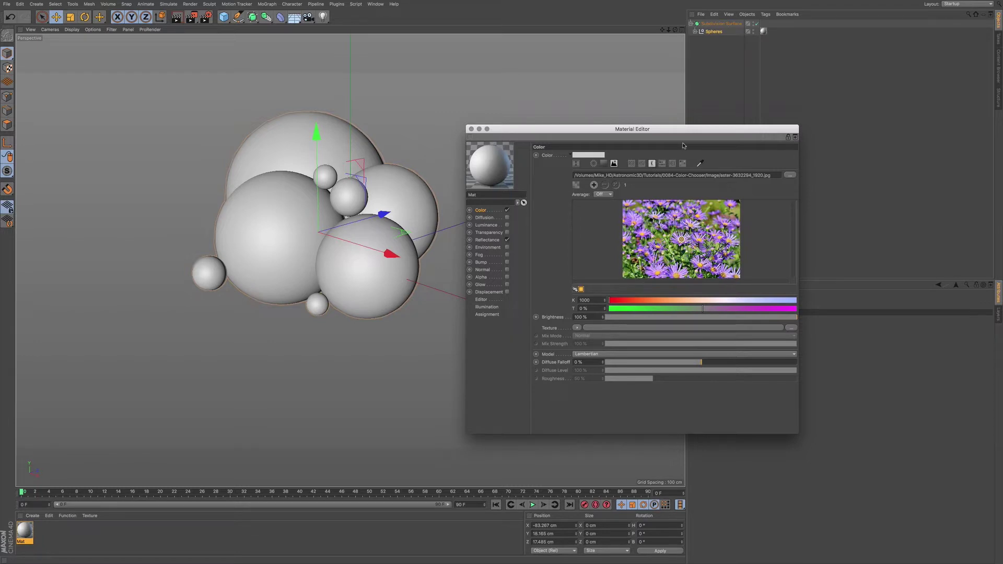
{"action": "left_click", "coordinate": [662, 165]}
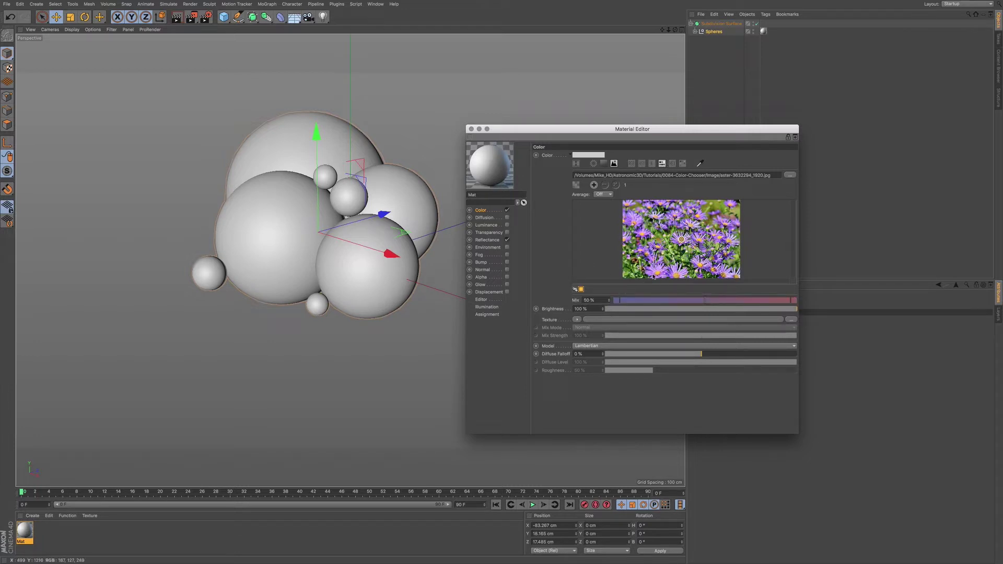
{"action": "left_click", "coordinate": [672, 164]}
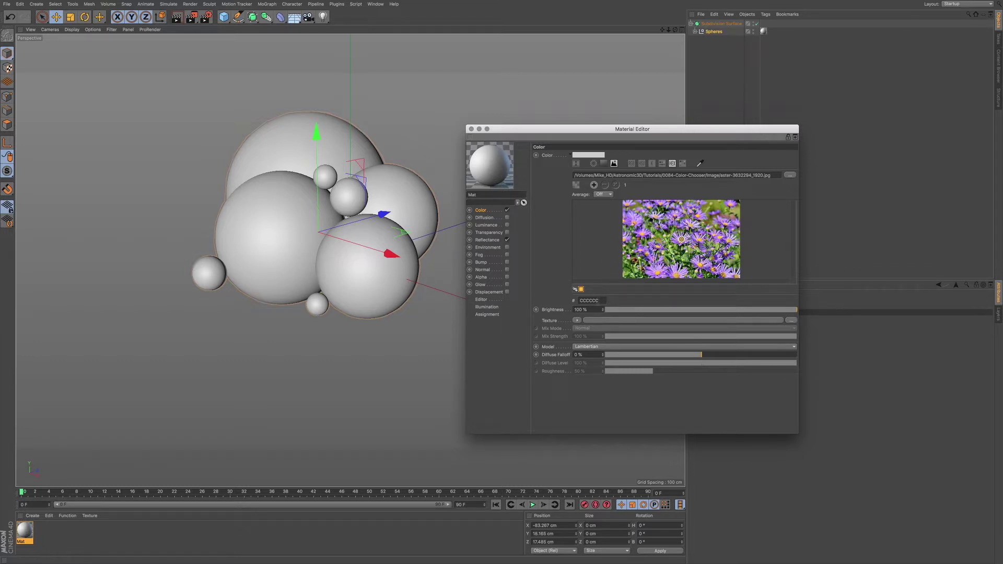
{"action": "left_click", "coordinate": [682, 163]}
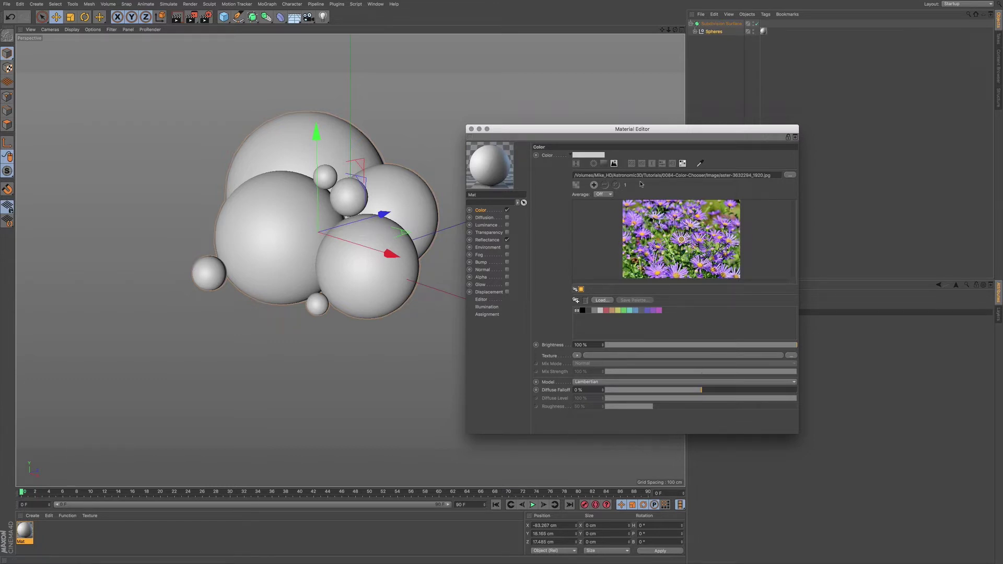
Switch the colour chooser from the aster photo back to the colour wheel
{"action": "left_click", "coordinate": [598, 166]}
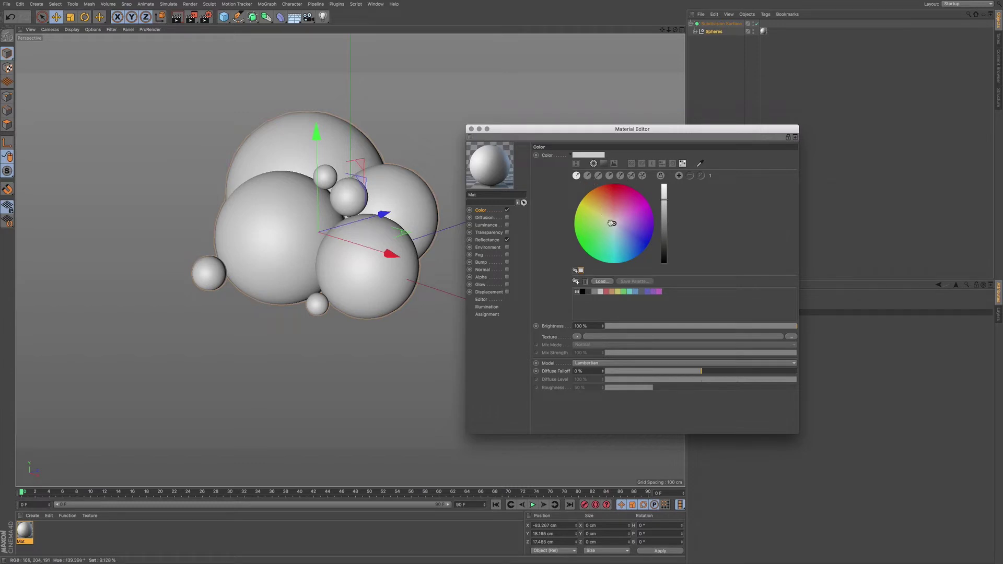
Drag the wheel marker to a pinkish purple and add two harmony colours, teal-green and salmon
{"action": "mouse_move", "coordinate": [613, 224]}
{"action": "left_mouse_down"}
{"action": "mouse_move", "coordinate": [618, 205]}
{"action": "mouse_move", "coordinate": [637, 228]}
{"action": "left_mouse_up"}
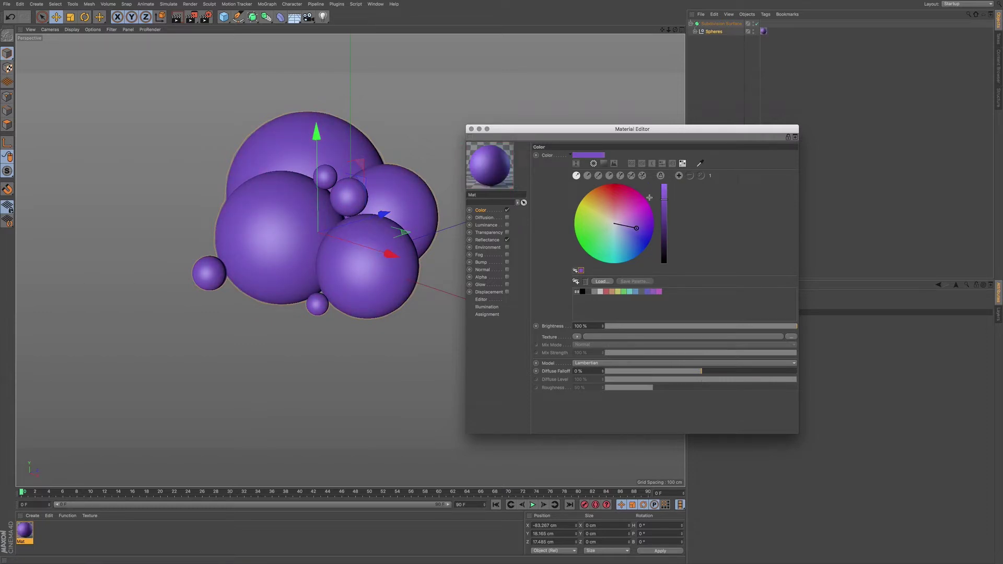
{"action": "mouse_move", "coordinate": [636, 228]}
{"action": "left_mouse_down"}
{"action": "mouse_move", "coordinate": [627, 210]}
{"action": "mouse_move", "coordinate": [639, 224]}
{"action": "left_mouse_up"}
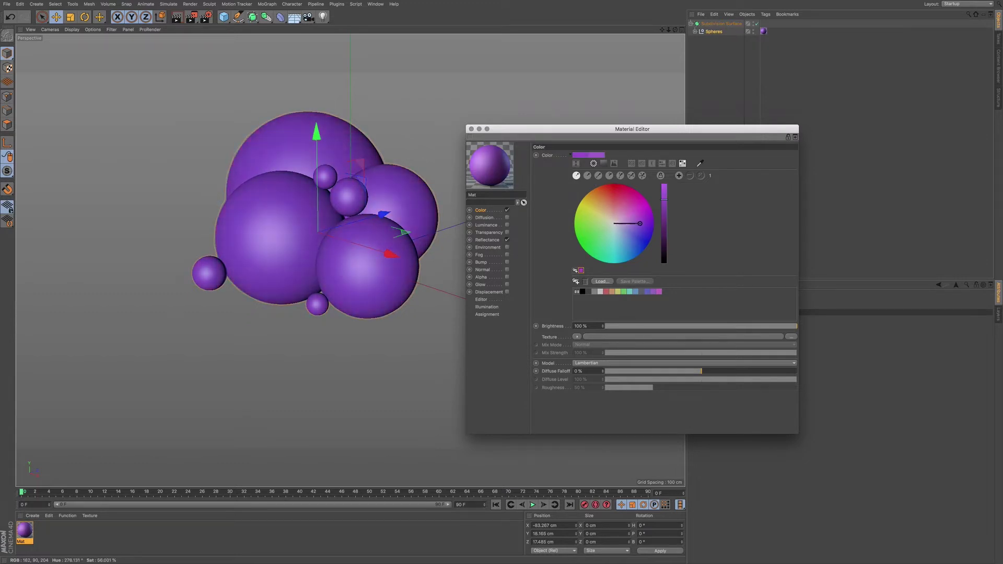
{"action": "left_click", "coordinate": [679, 177]}
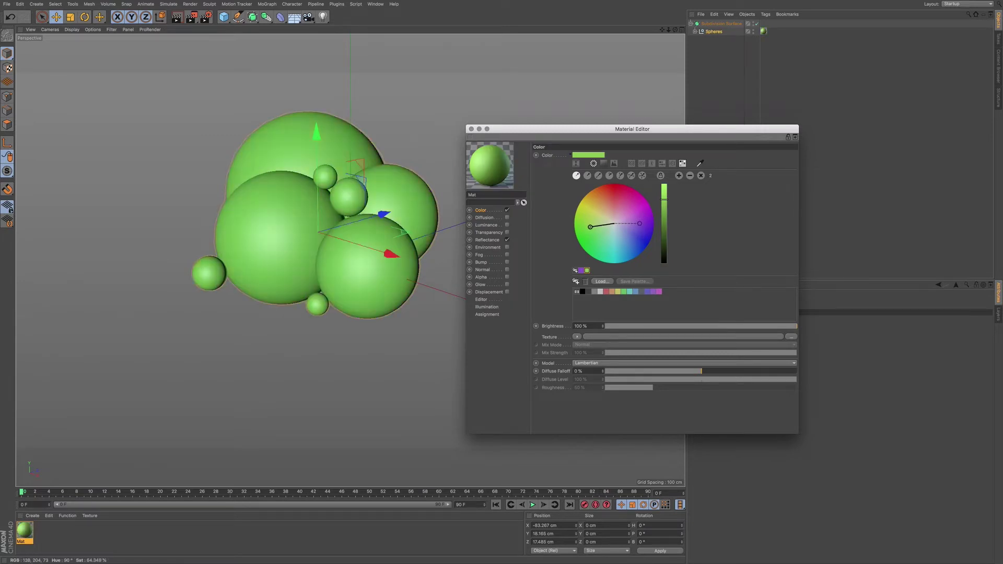
{"action": "mouse_move", "coordinate": [590, 226]}
{"action": "left_mouse_down"}
{"action": "mouse_move", "coordinate": [608, 245]}
{"action": "mouse_move", "coordinate": [636, 229]}
{"action": "left_mouse_up"}
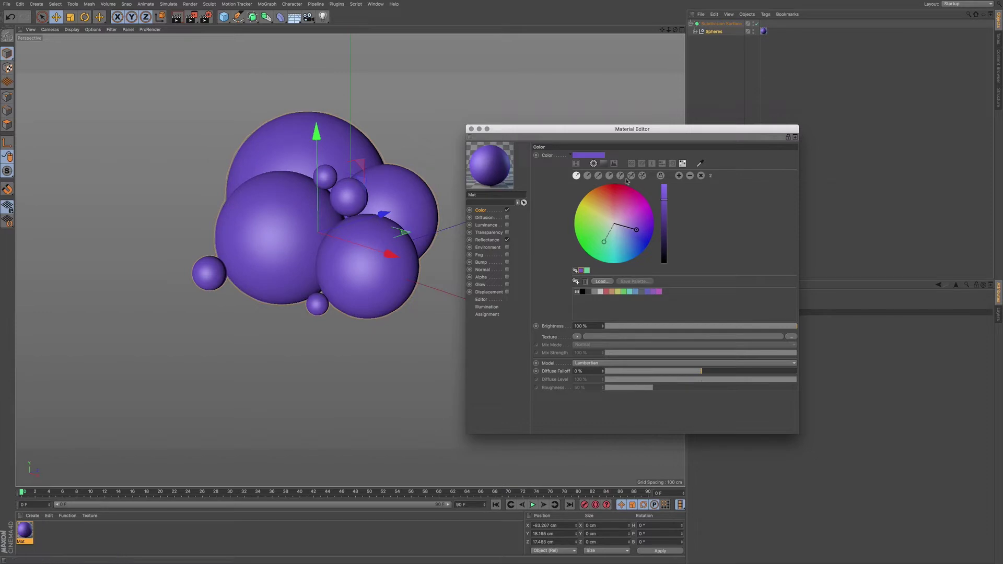
{"action": "left_click", "coordinate": [630, 208]}
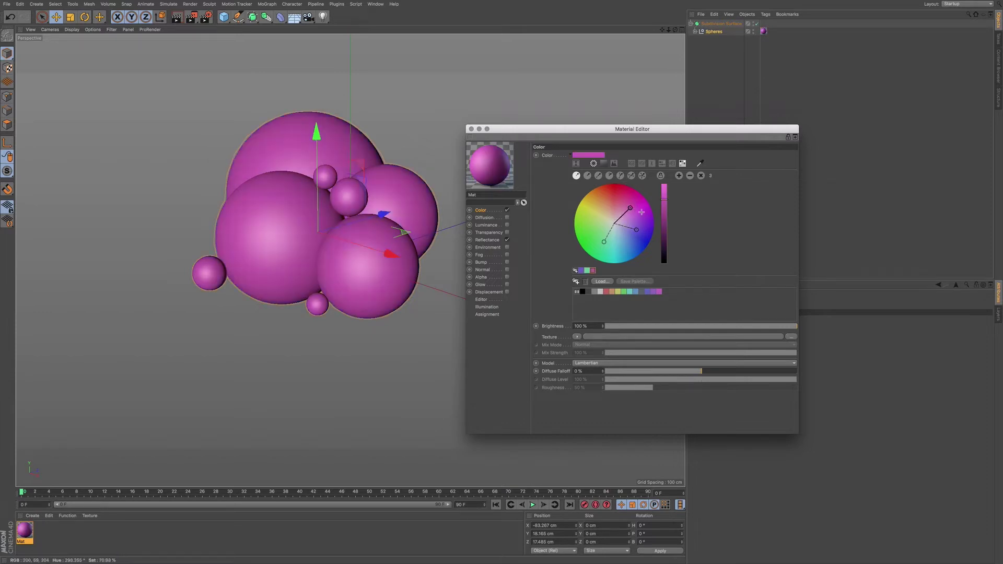
{"action": "left_click_drag", "start_coordinate": [629, 208], "coordinate": [608, 204]}
{"action": "left_click_drag", "start_coordinate": [603, 241], "coordinate": [634, 232]}
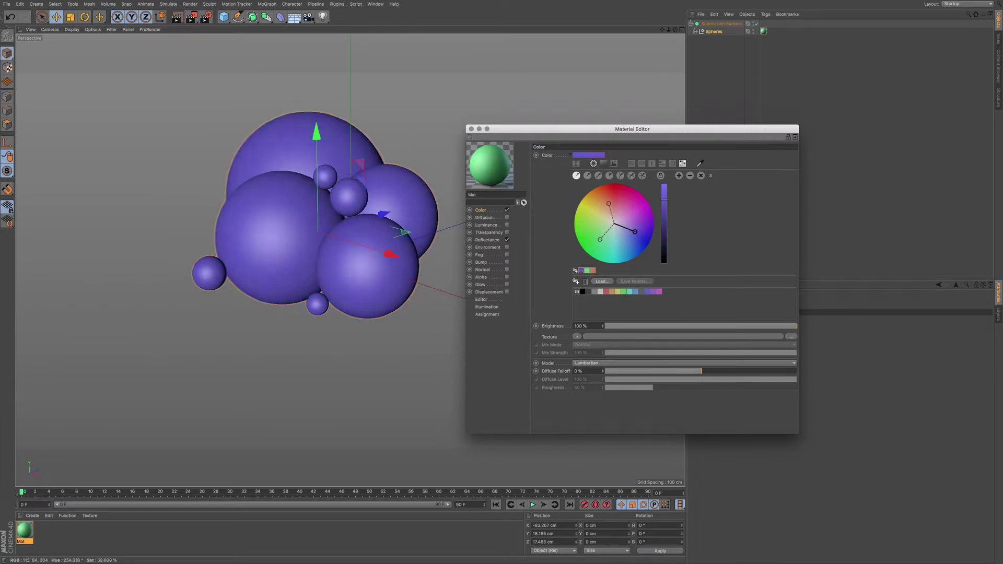
Cycle the active harmony colour among green, salmon and purple, ending on violet
{"action": "left_click", "coordinate": [587, 270]}
{"action": "left_click", "coordinate": [593, 270]}
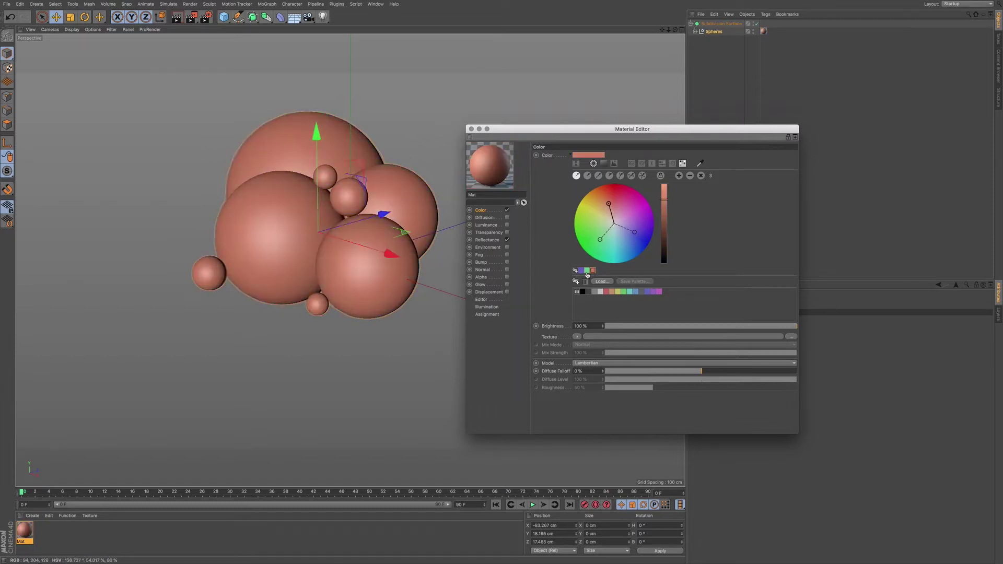
{"action": "left_click", "coordinate": [581, 270]}
{"action": "left_click", "coordinate": [587, 270]}
{"action": "left_click", "coordinate": [592, 270]}
{"action": "left_click", "coordinate": [580, 270]}
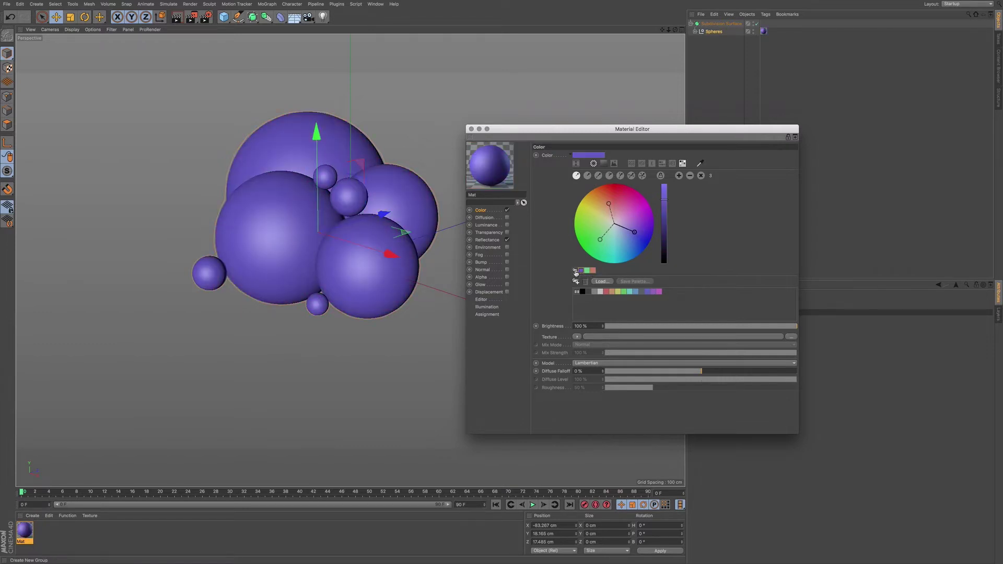
Cancel the new colour group and remove one harmony point, leaving two colours
{"action": "left_click", "coordinate": [575, 272]}
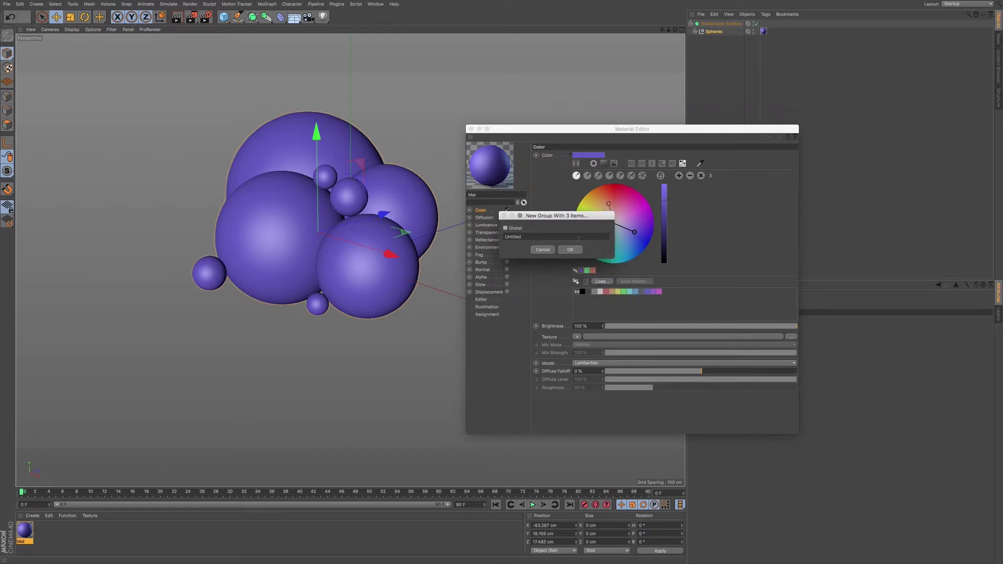
{"action": "left_click", "coordinate": [543, 249]}
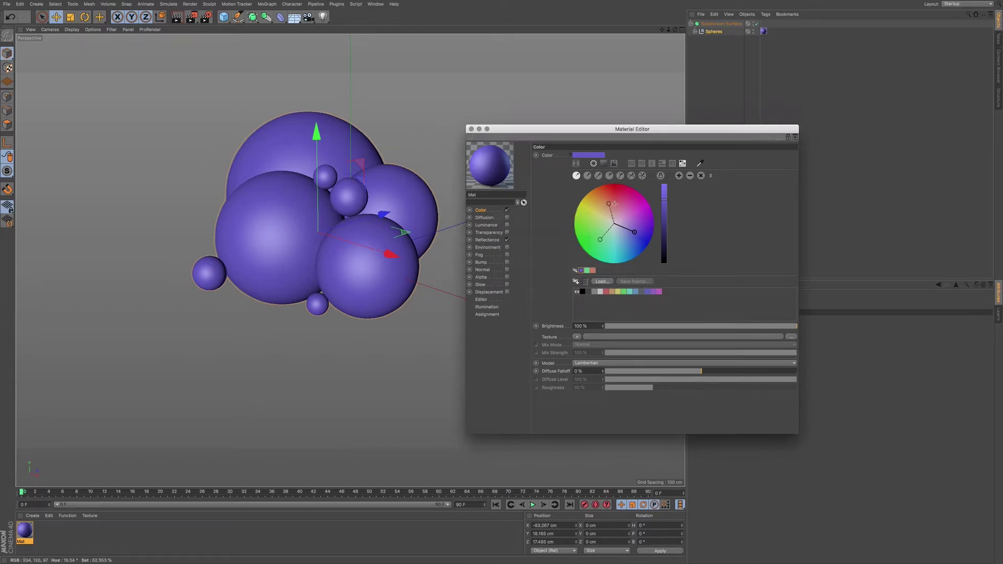
{"action": "left_click", "coordinate": [634, 231], "text": "ctrl"}
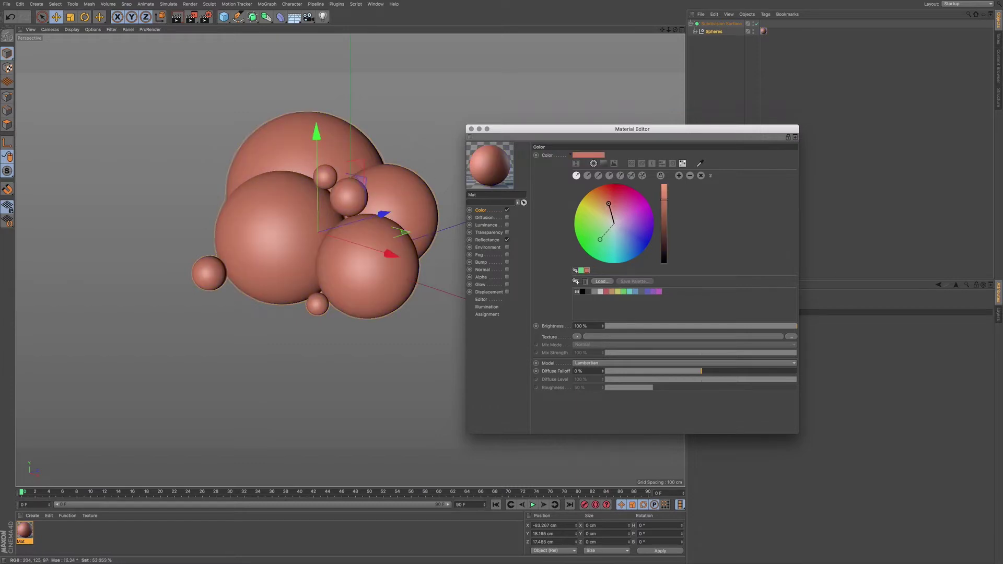
Drag the two wheel handles toward pink and cyan, settling the main colour on light tan
{"action": "left_click_drag", "start_coordinate": [608, 203], "coordinate": [626, 209]}
{"action": "left_click_drag", "start_coordinate": [599, 239], "coordinate": [606, 204]}
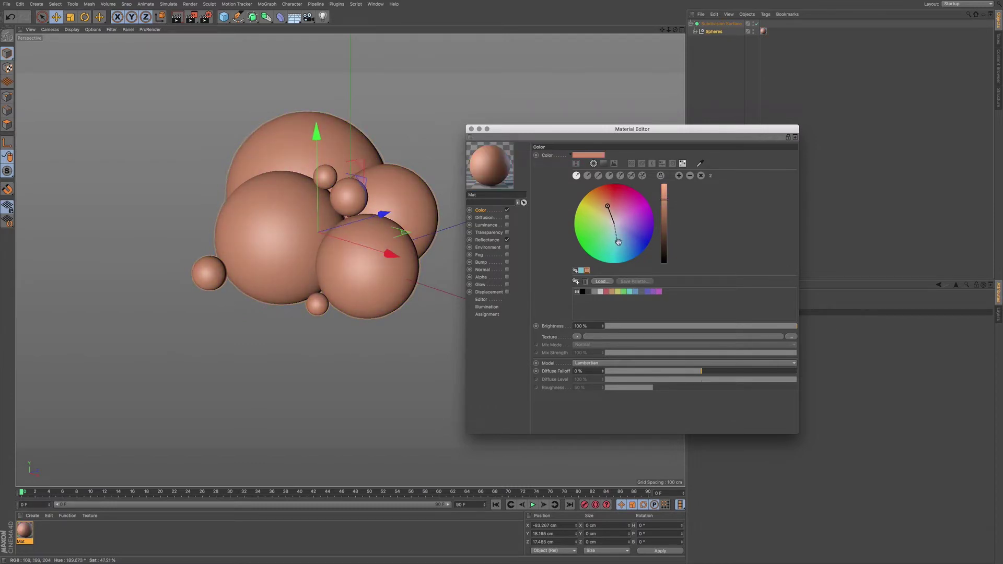
{"action": "left_click_drag", "start_coordinate": [617, 242], "coordinate": [620, 241]}
{"action": "left_click", "coordinate": [606, 203]}
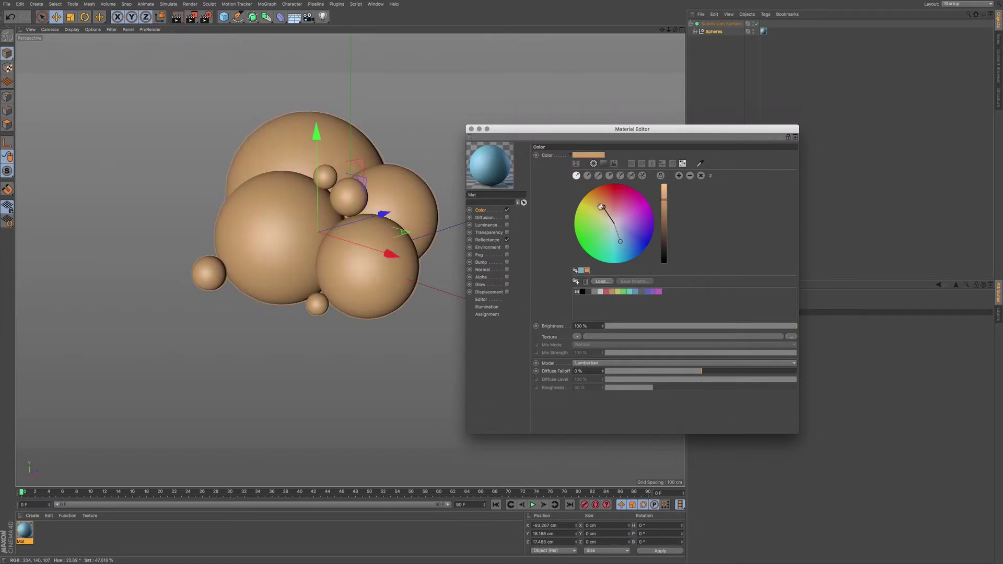
Use Monochromatic harmony and drag the main handle to a saturated reddish orange
{"action": "left_click", "coordinate": [587, 176]}
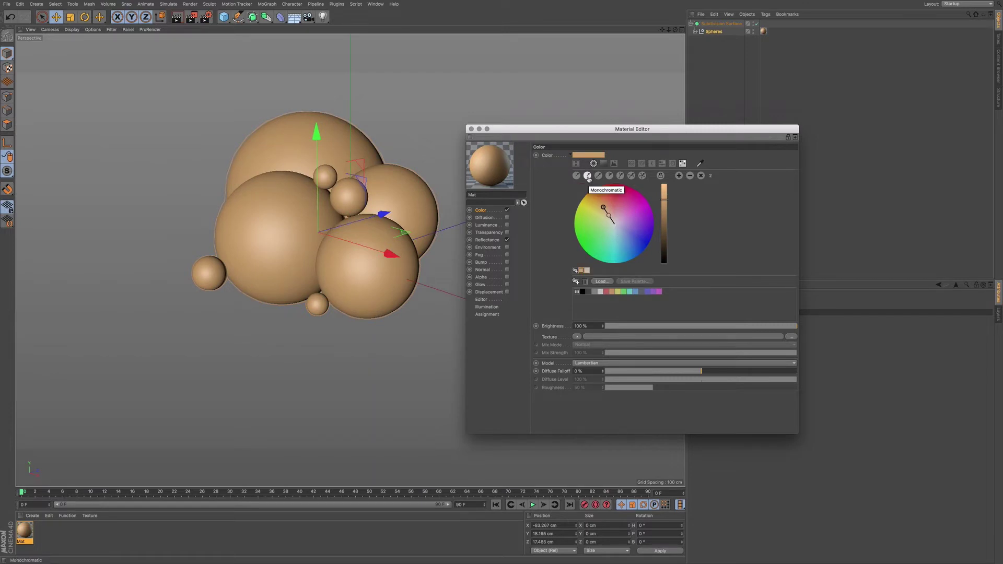
{"action": "left_click_drag", "start_coordinate": [603, 207], "coordinate": [600, 200]}
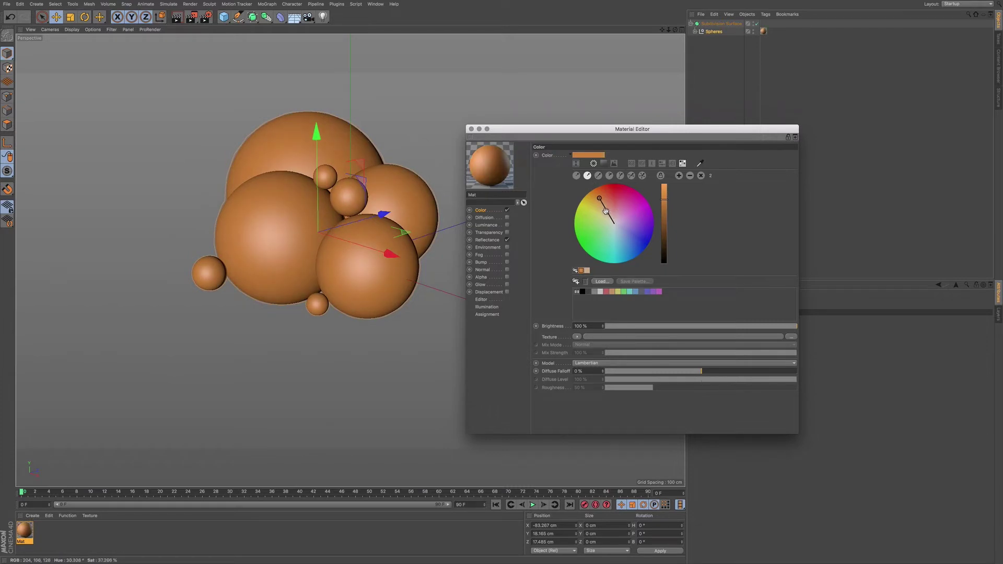
{"action": "left_click_drag", "start_coordinate": [605, 210], "coordinate": [603, 205]}
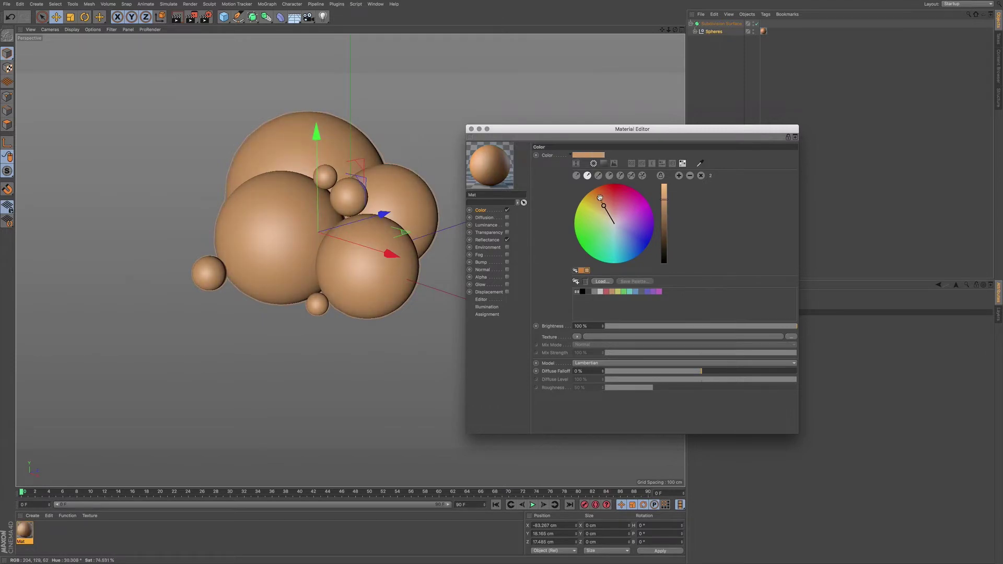
{"action": "mouse_move", "coordinate": [599, 198]}
{"action": "left_mouse_down"}
{"action": "mouse_move", "coordinate": [613, 221]}
{"action": "mouse_move", "coordinate": [607, 209]}
{"action": "left_mouse_up"}
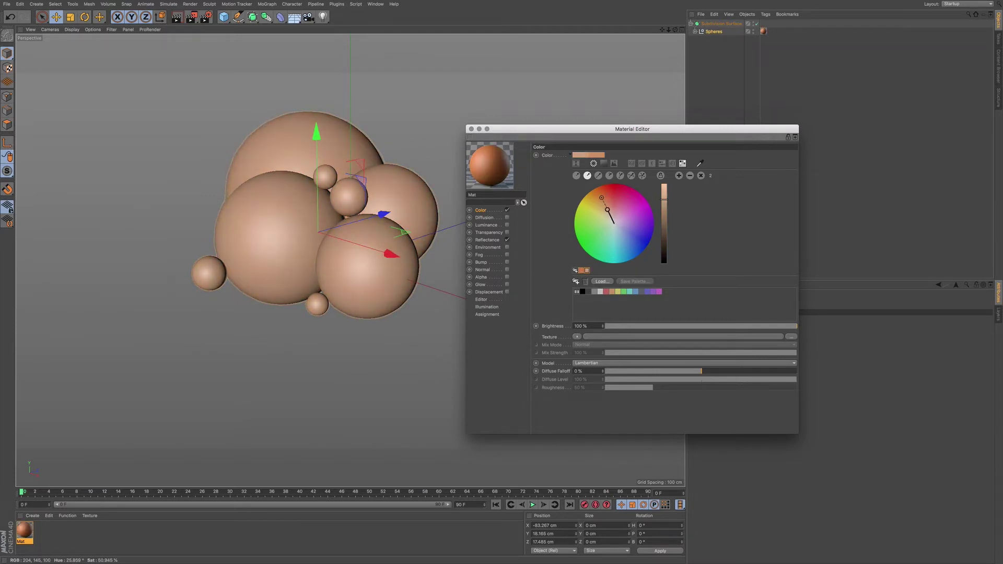
{"action": "left_click", "coordinate": [598, 197]}
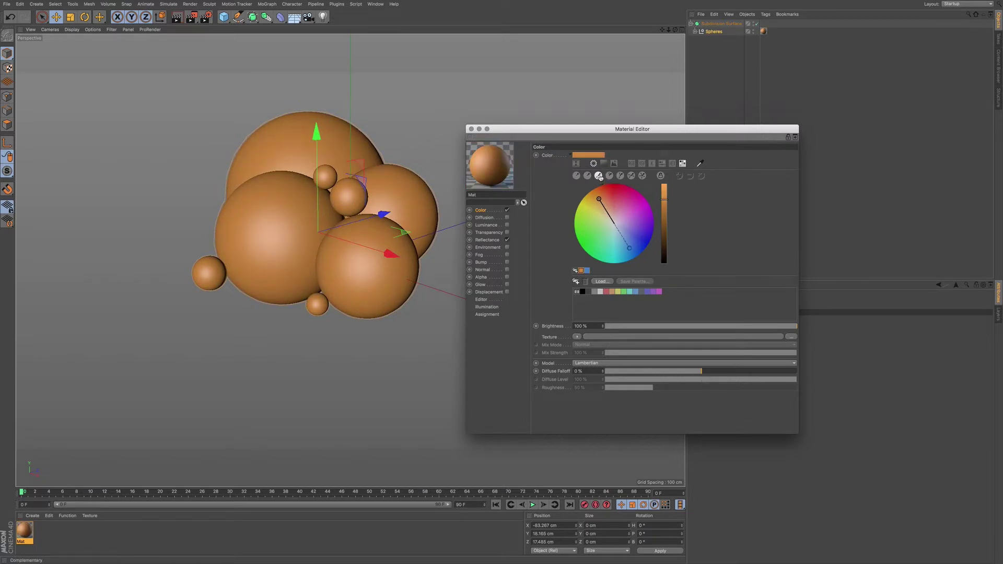
Nudge the complementary orange toward red, then drag the material colour to pink
{"action": "left_click_drag", "start_coordinate": [599, 199], "coordinate": [603, 201]}
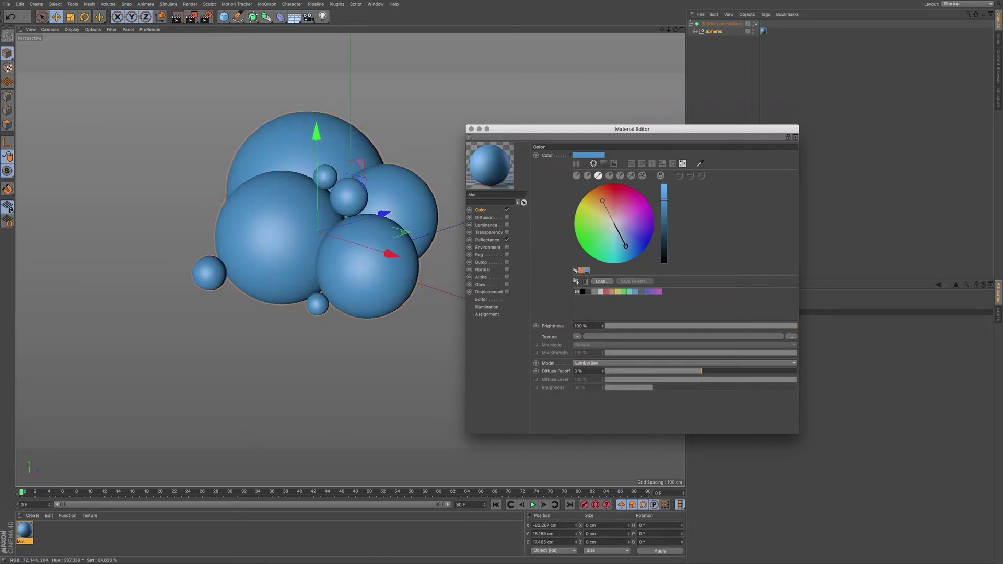
{"action": "left_click", "coordinate": [601, 202]}
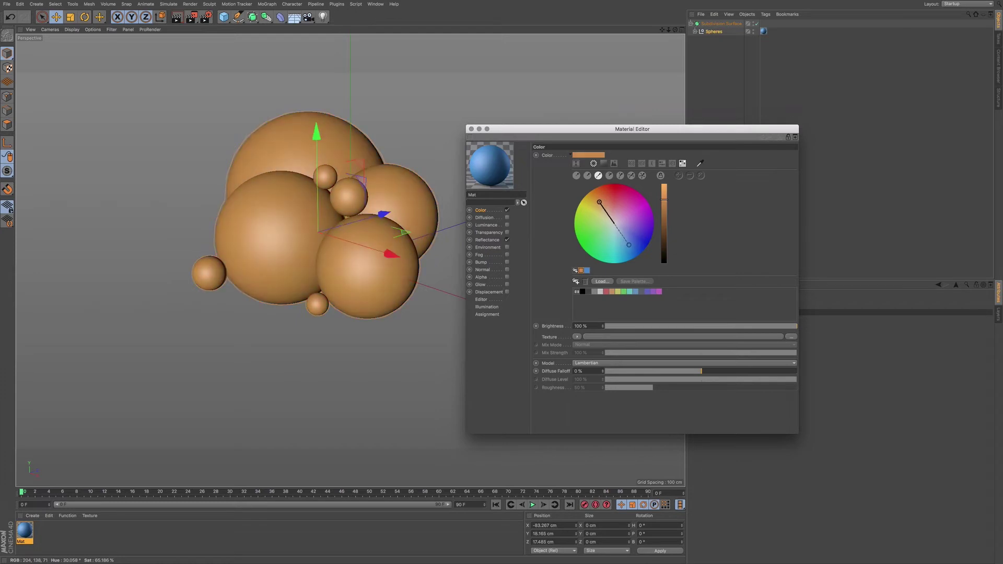
{"action": "left_click", "coordinate": [603, 199]}
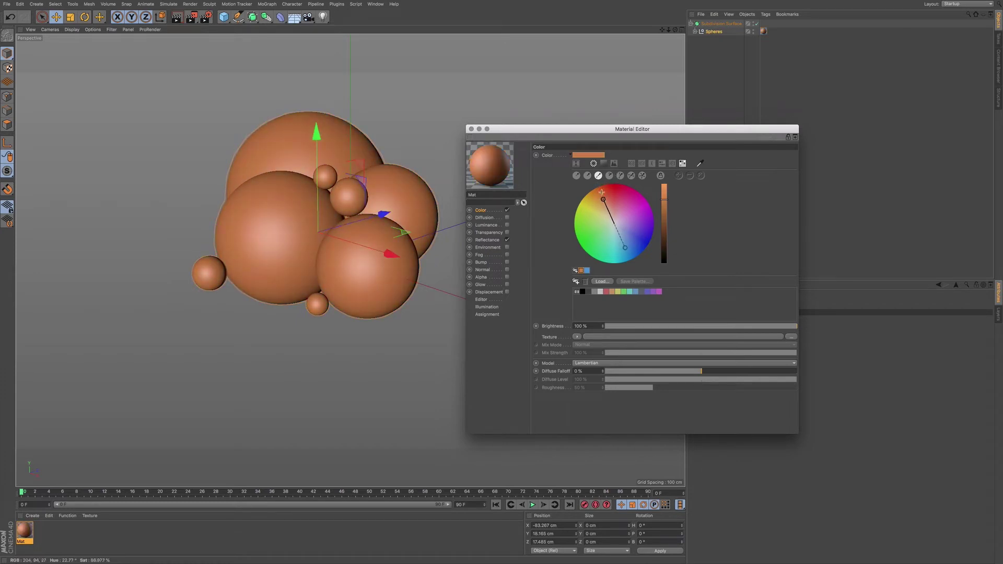
{"action": "left_click_drag", "start_coordinate": [603, 199], "coordinate": [620, 208]}
Swap the spheres between complementary cyan and reddish orange, then choose Analogous harmony
{"action": "left_click", "coordinate": [614, 245]}
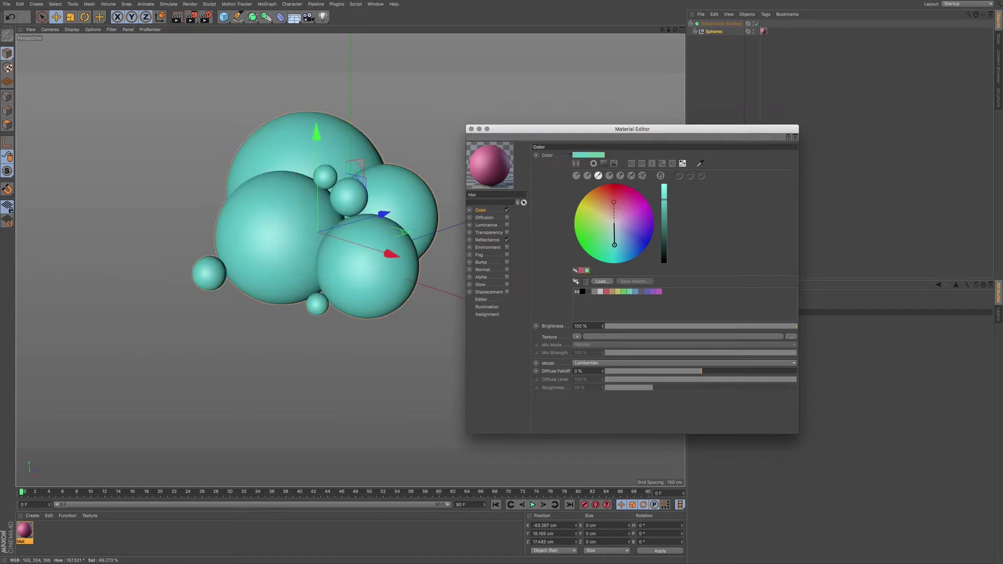
{"action": "left_click", "coordinate": [611, 203]}
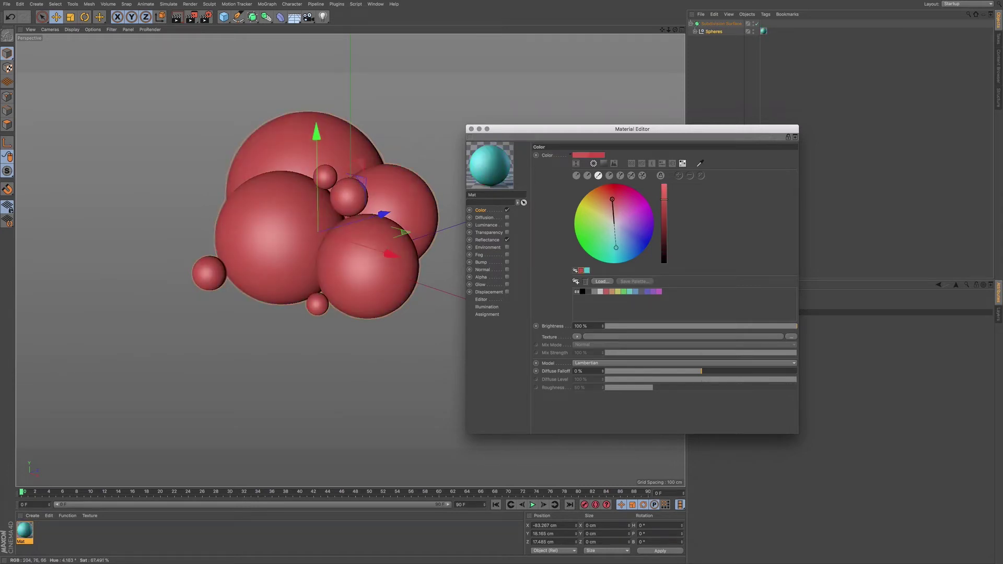
{"action": "left_click", "coordinate": [618, 244]}
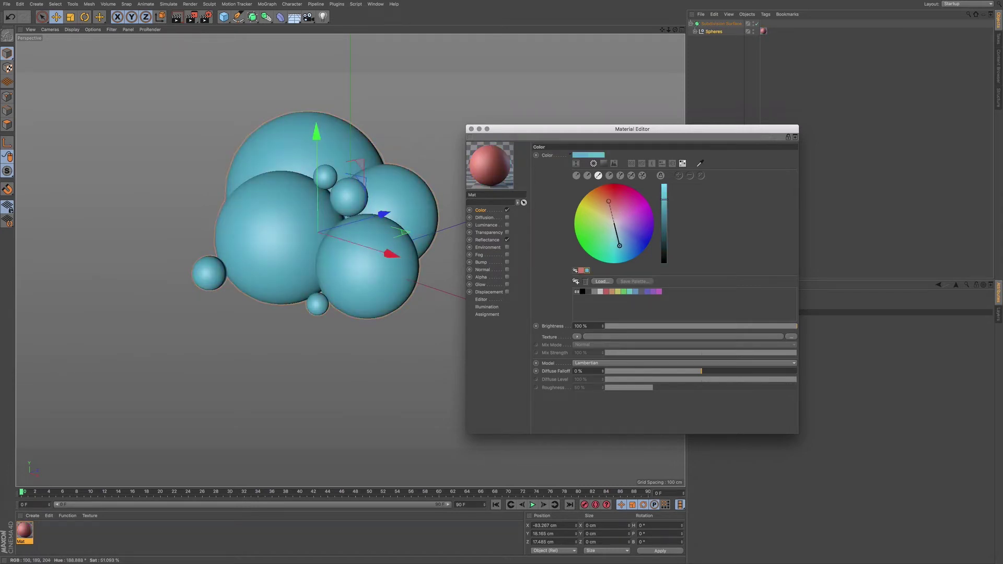
{"action": "left_click", "coordinate": [605, 201]}
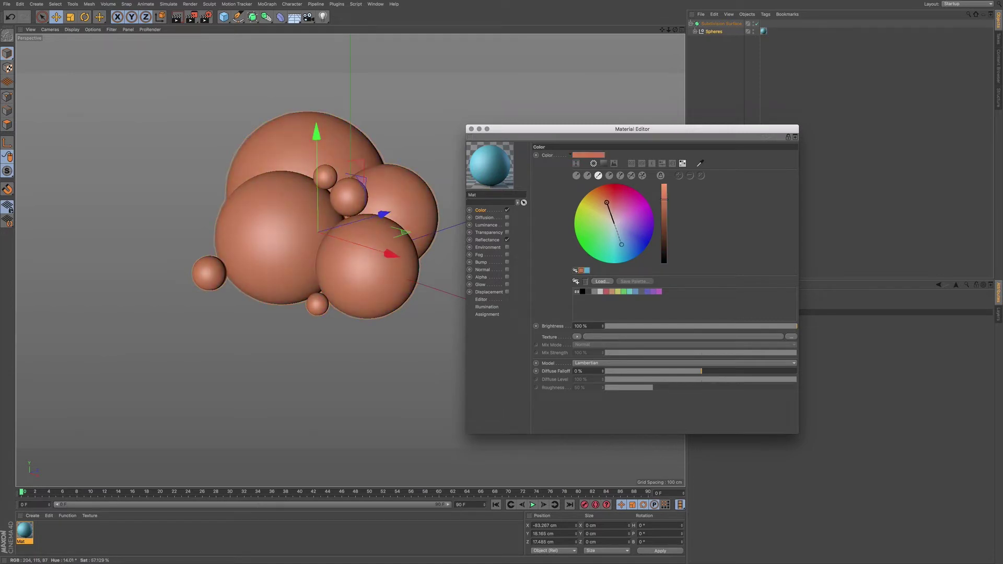
{"action": "left_click", "coordinate": [609, 175]}
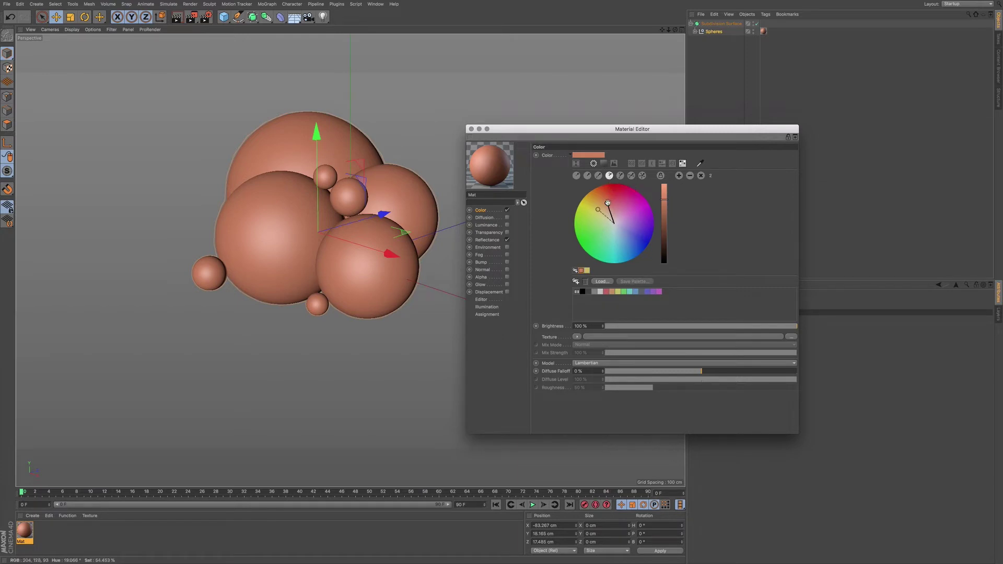
Drag the analogous marker from pink to purple, then make the neighbouring blue (about 227°) active
{"action": "left_click_drag", "start_coordinate": [607, 203], "coordinate": [611, 205]}
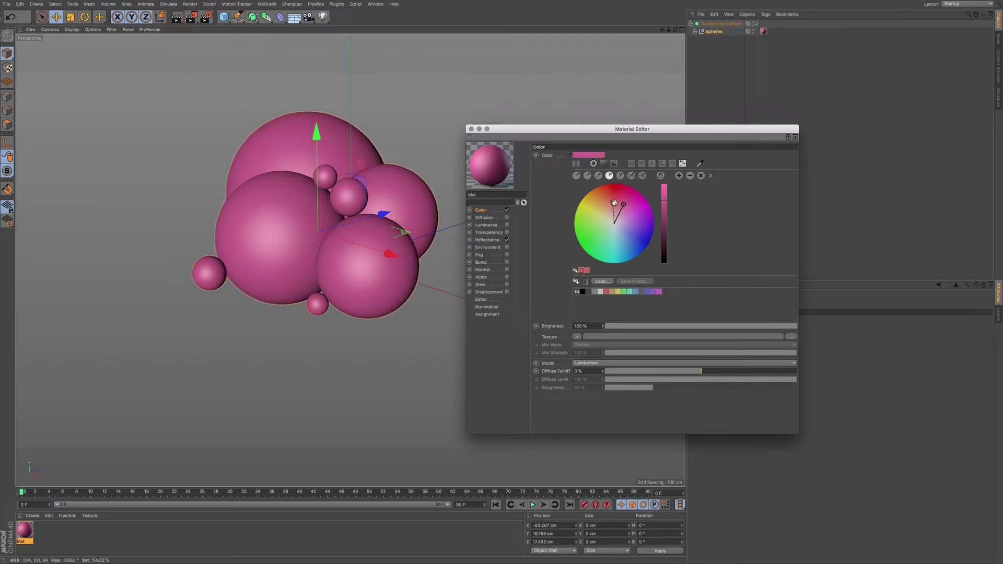
{"action": "mouse_move", "coordinate": [622, 204]}
{"action": "left_mouse_down"}
{"action": "mouse_move", "coordinate": [628, 238]}
{"action": "mouse_move", "coordinate": [640, 230]}
{"action": "left_mouse_up"}
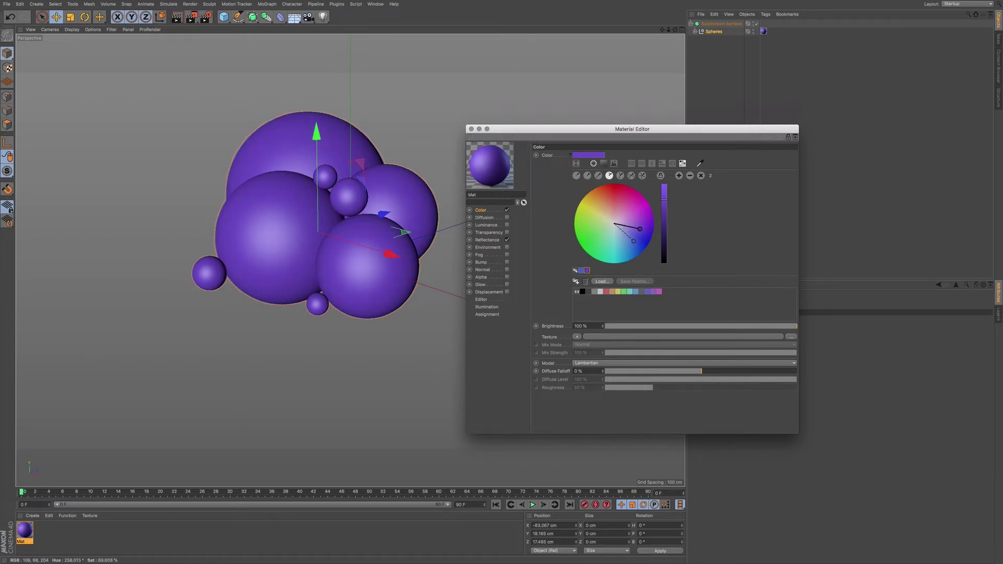
{"action": "left_click", "coordinate": [634, 241]}
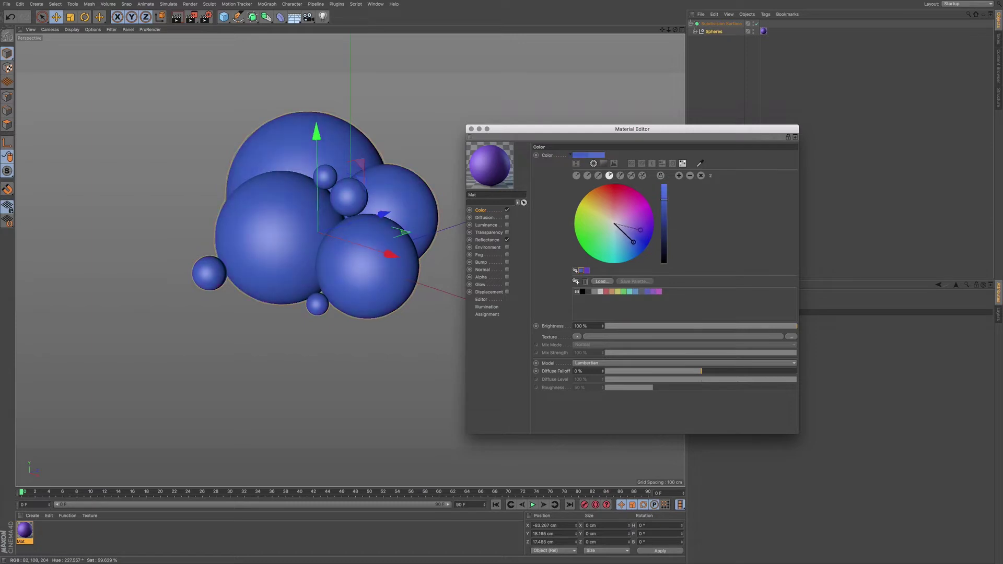
Apply Split Complementary, cycling through purple, green, red and yellow-green markers, ending on pale steel blue
{"action": "left_click", "coordinate": [619, 176]}
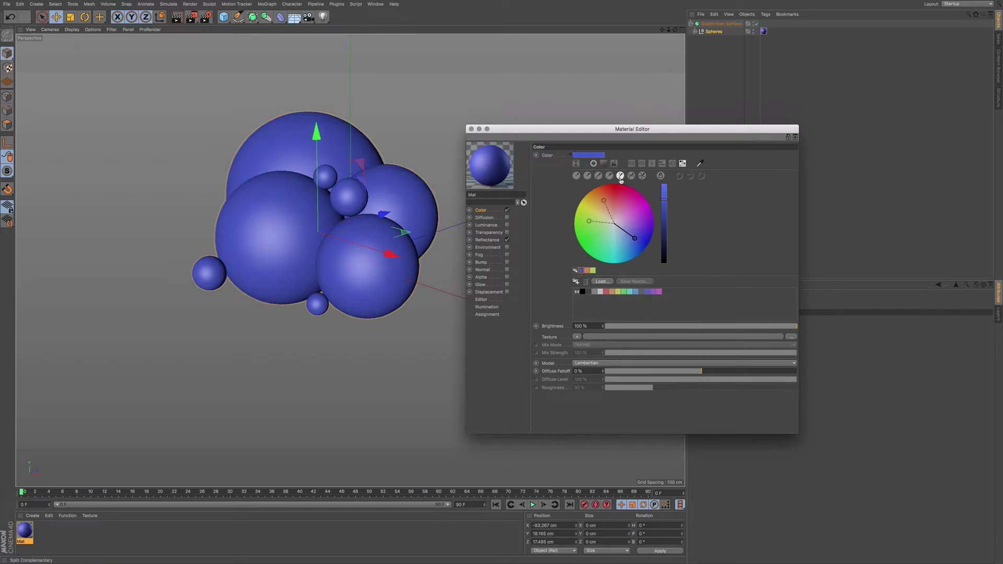
{"action": "mouse_move", "coordinate": [629, 239]}
{"action": "left_mouse_down"}
{"action": "mouse_move", "coordinate": [623, 230]}
{"action": "mouse_move", "coordinate": [631, 231]}
{"action": "left_mouse_up"}
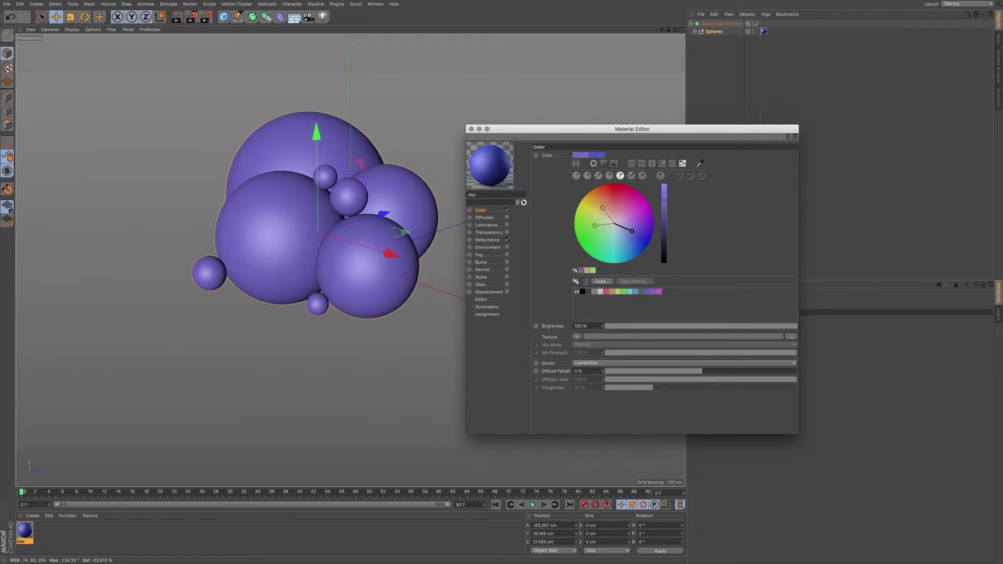
{"action": "left_click", "coordinate": [595, 226]}
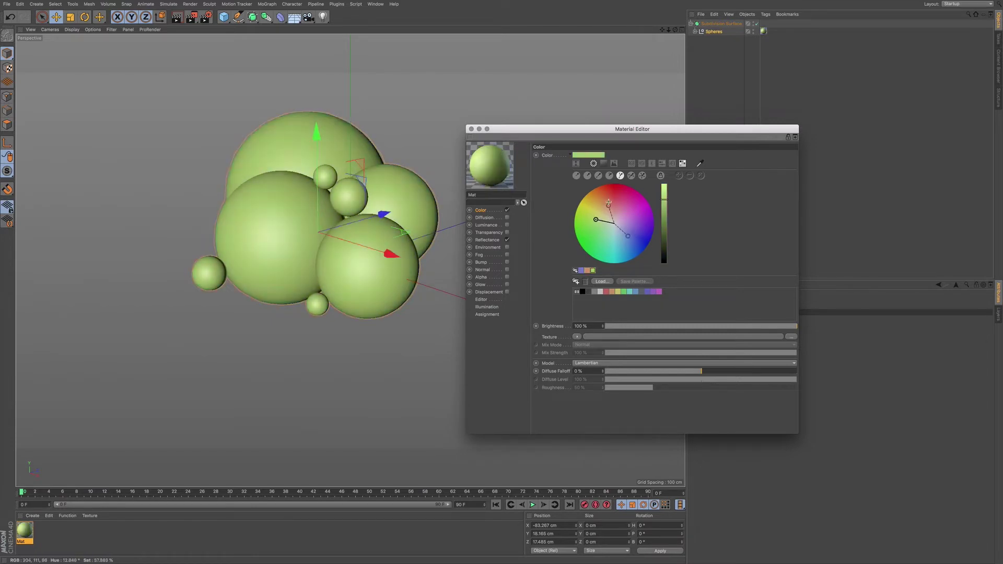
{"action": "mouse_move", "coordinate": [595, 227]}
{"action": "left_mouse_down"}
{"action": "mouse_move", "coordinate": [614, 195]}
{"action": "mouse_move", "coordinate": [611, 203]}
{"action": "left_mouse_up"}
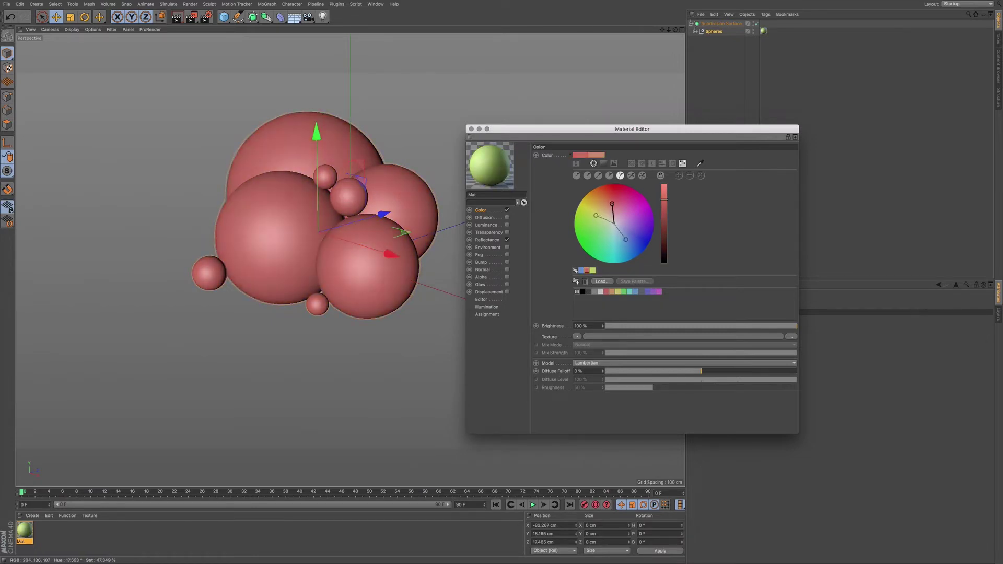
{"action": "left_click", "coordinate": [596, 215]}
{"action": "left_click_drag", "start_coordinate": [623, 239], "coordinate": [622, 241]}
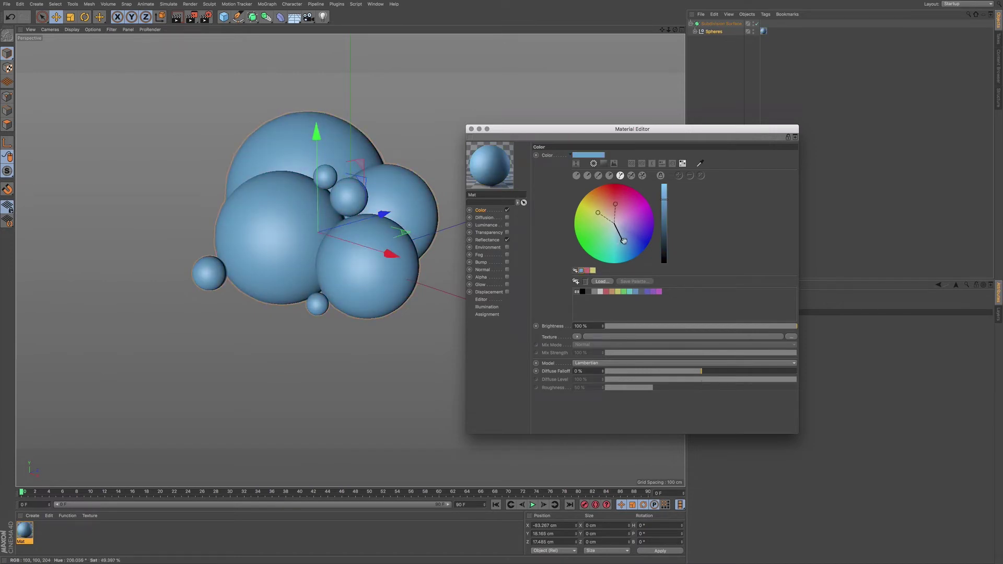
{"action": "left_click_drag", "start_coordinate": [623, 240], "coordinate": [622, 238]}
Apply Tetrad harmony, undo a magenta rotation, then activate magenta and rotate toward blue
{"action": "left_click", "coordinate": [631, 175]}
{"action": "left_click_drag", "start_coordinate": [622, 209], "coordinate": [635, 206]}
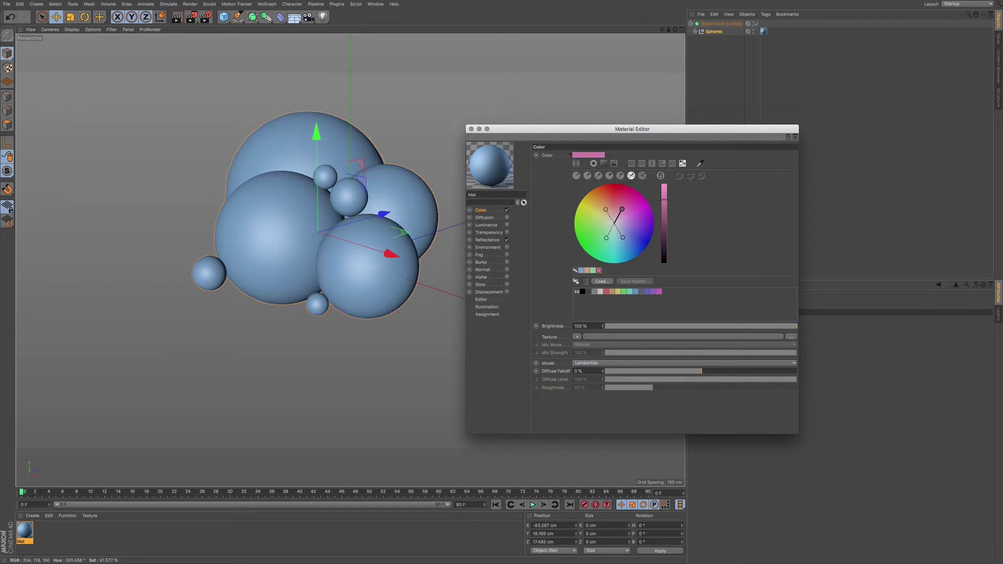
{"action": "key", "text": "super+z"}
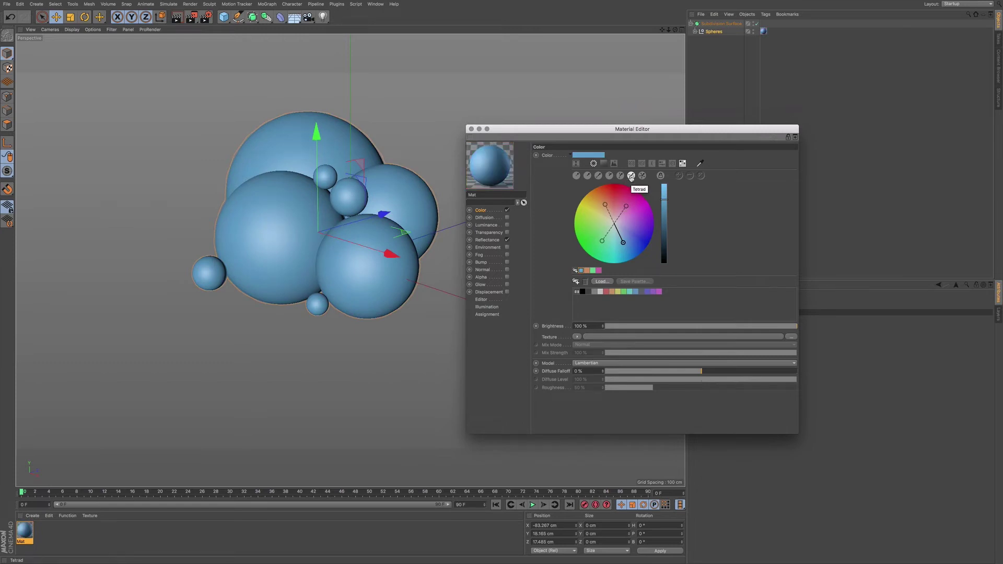
{"action": "left_click", "coordinate": [626, 206]}
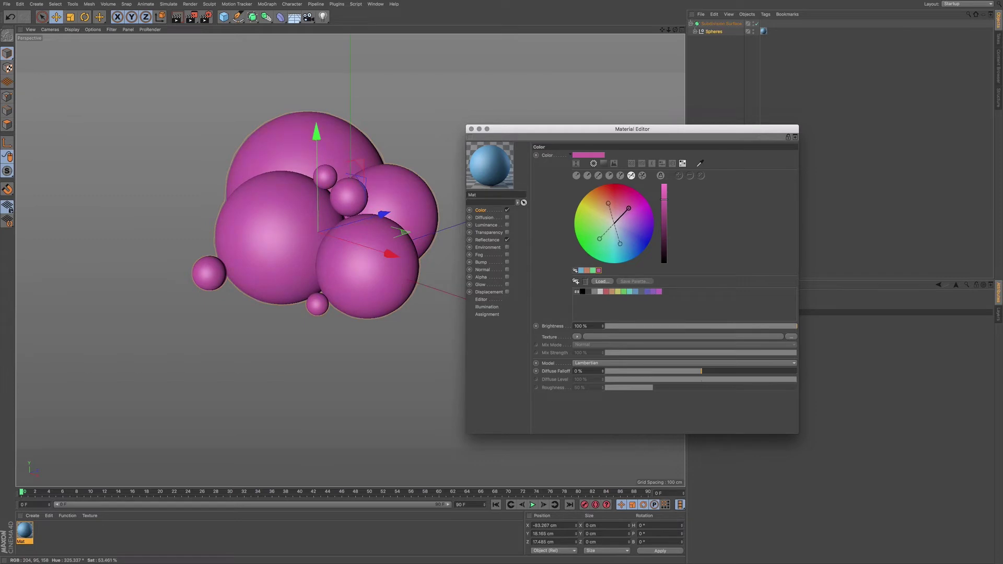
{"action": "left_click_drag", "start_coordinate": [616, 244], "coordinate": [611, 246]}
Try the teal, blue and pink tetrad colours, then rotate the tetrad so the spheres turn purple
{"action": "left_click", "coordinate": [611, 246]}
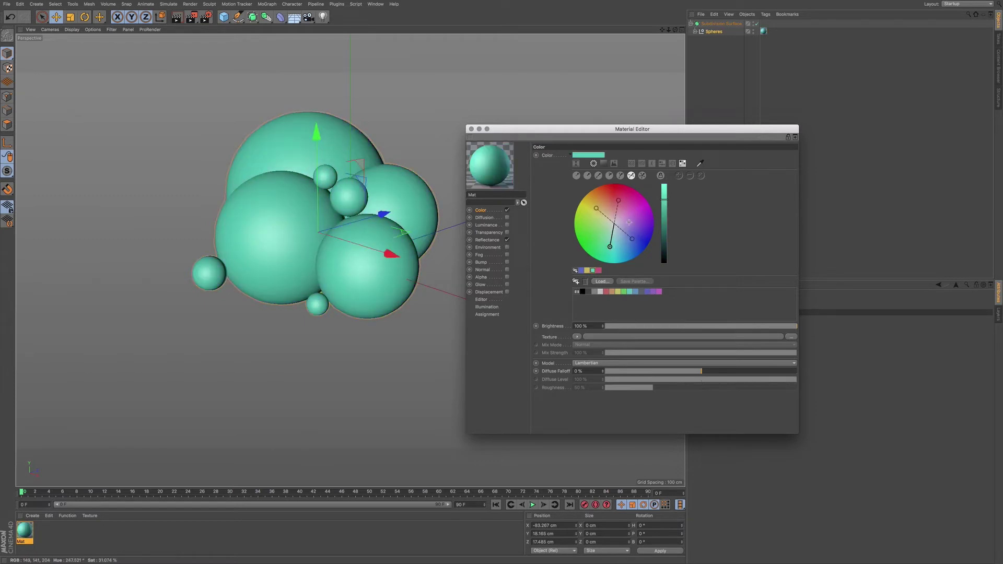
{"action": "left_click", "coordinate": [630, 238]}
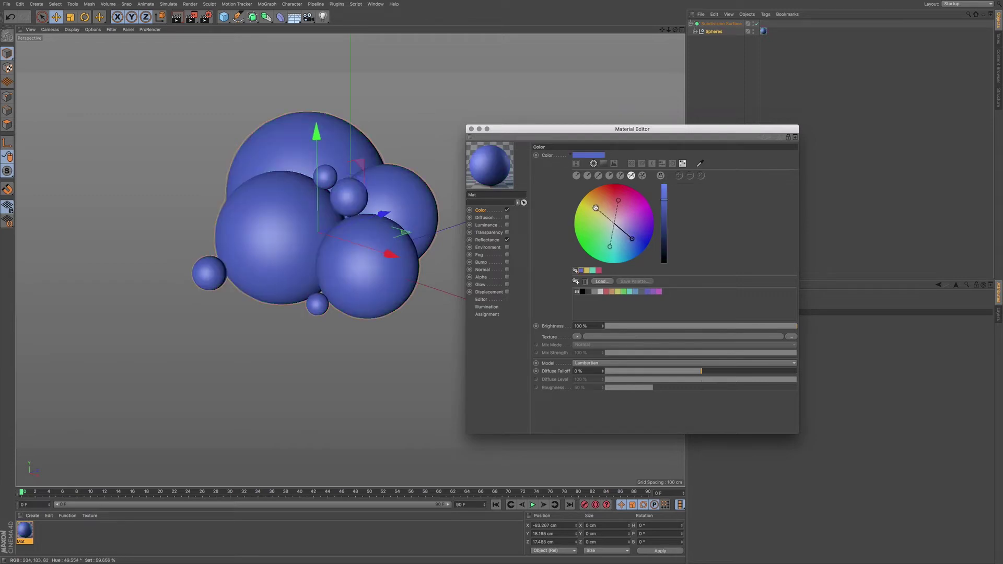
{"action": "left_click", "coordinate": [609, 246]}
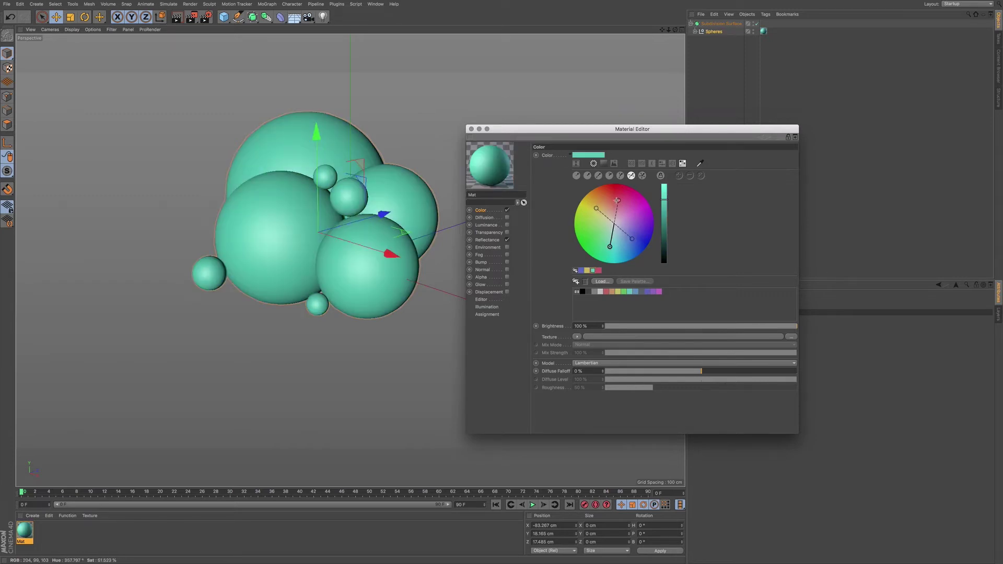
{"action": "left_click", "coordinate": [618, 200]}
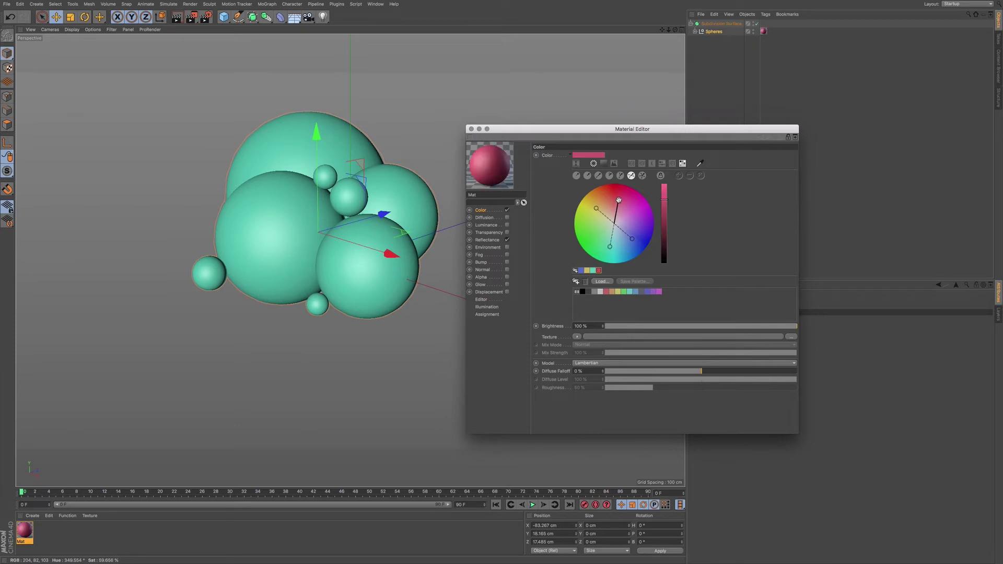
{"action": "left_click", "coordinate": [609, 245]}
{"action": "left_click", "coordinate": [632, 239]}
{"action": "left_click_drag", "start_coordinate": [609, 245], "coordinate": [633, 228]}
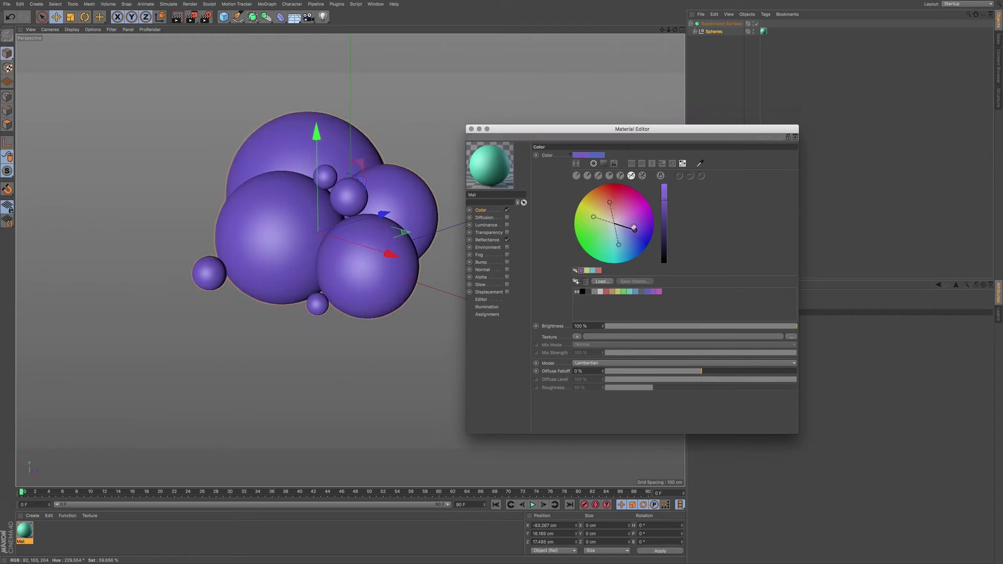
Switch to a two-colour harmony, rotate it to blue, then expand it to five colours
{"action": "left_click", "coordinate": [642, 176]}
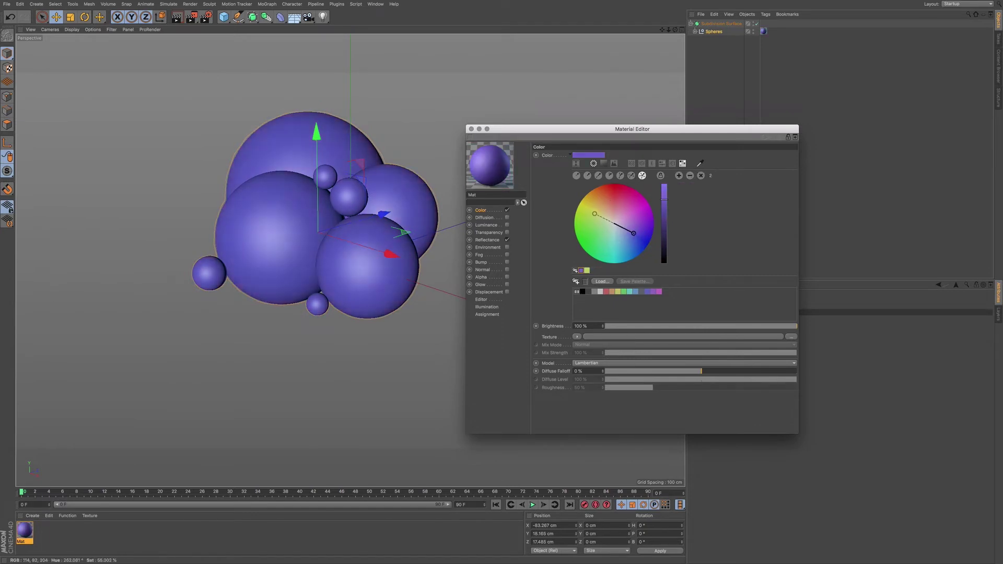
{"action": "left_click_drag", "start_coordinate": [633, 233], "coordinate": [627, 239]}
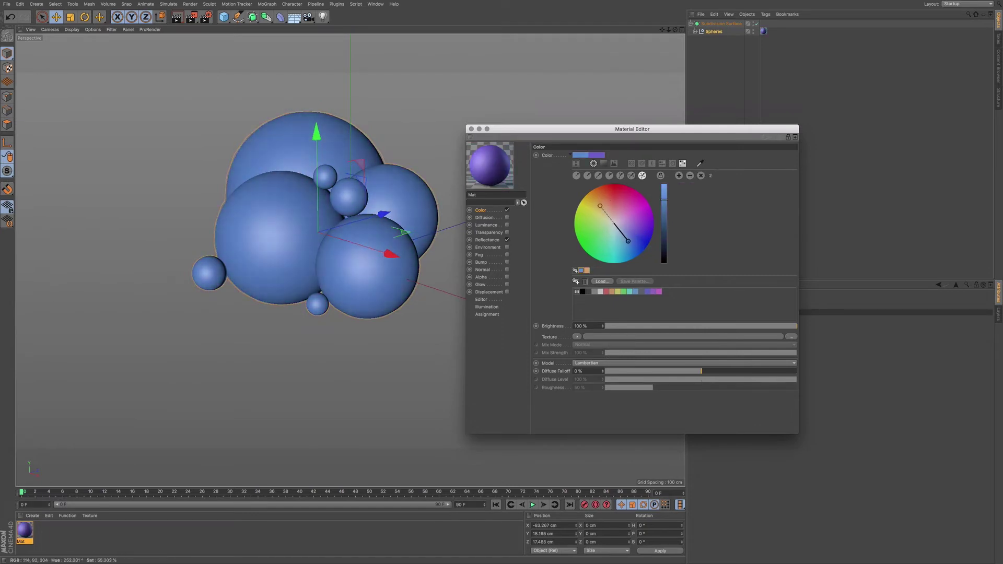
{"action": "left_click", "coordinate": [678, 175]}
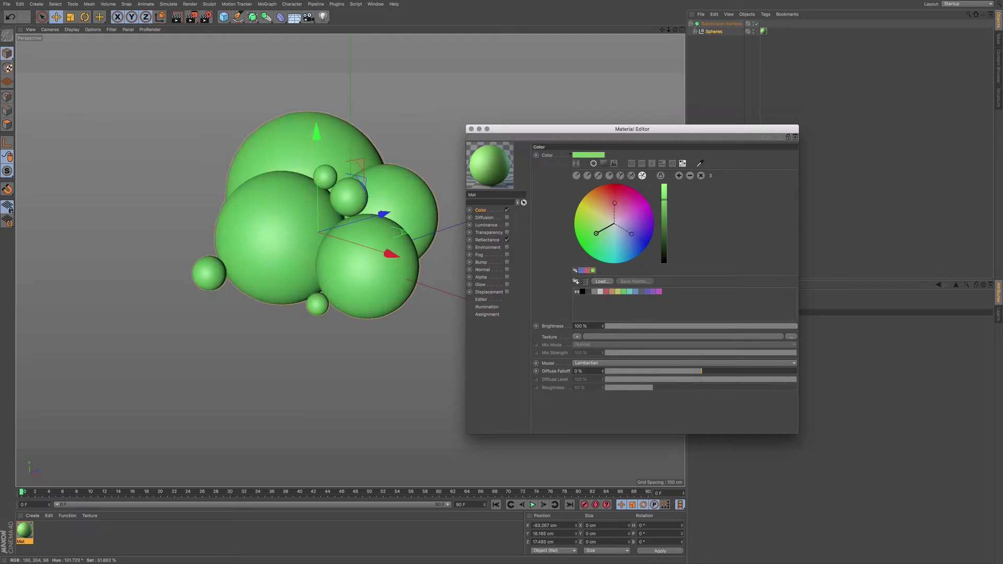
{"action": "left_click", "coordinate": [678, 176]}
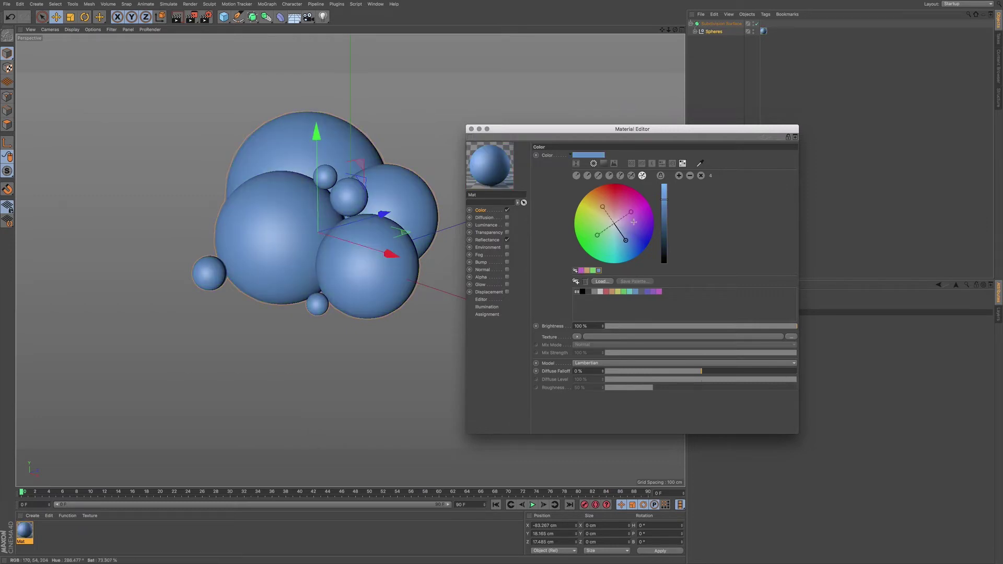
{"action": "left_click", "coordinate": [678, 176]}
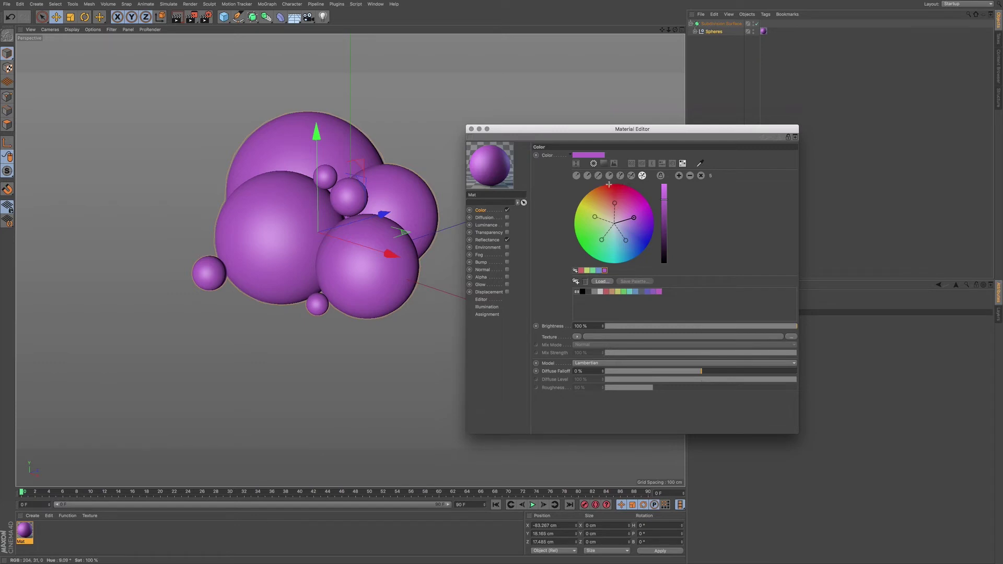
Try several harmony colours, then use a six-colour harmony, cycling through magenta, tan and blue
{"action": "left_click", "coordinate": [594, 216]}
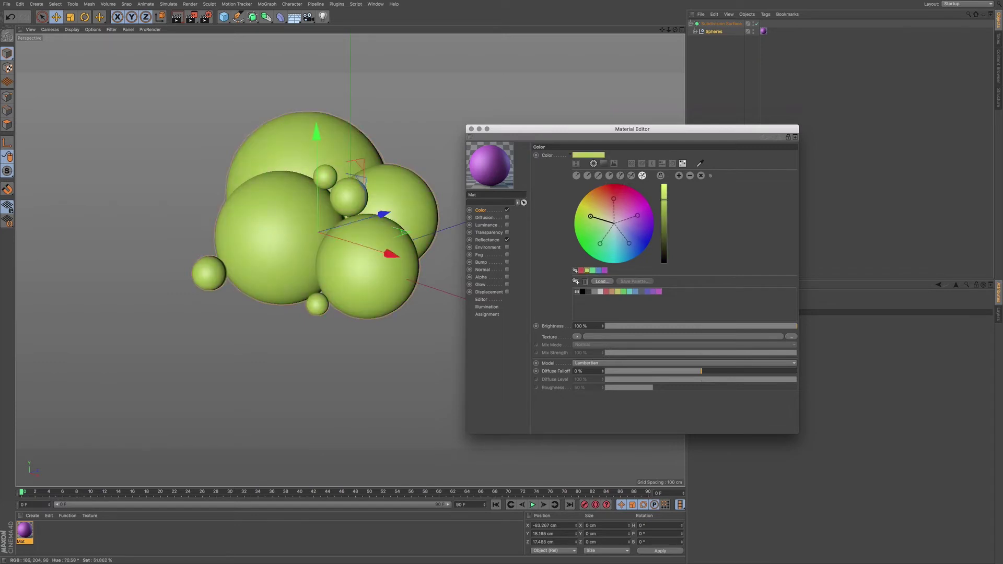
{"action": "left_click", "coordinate": [627, 243]}
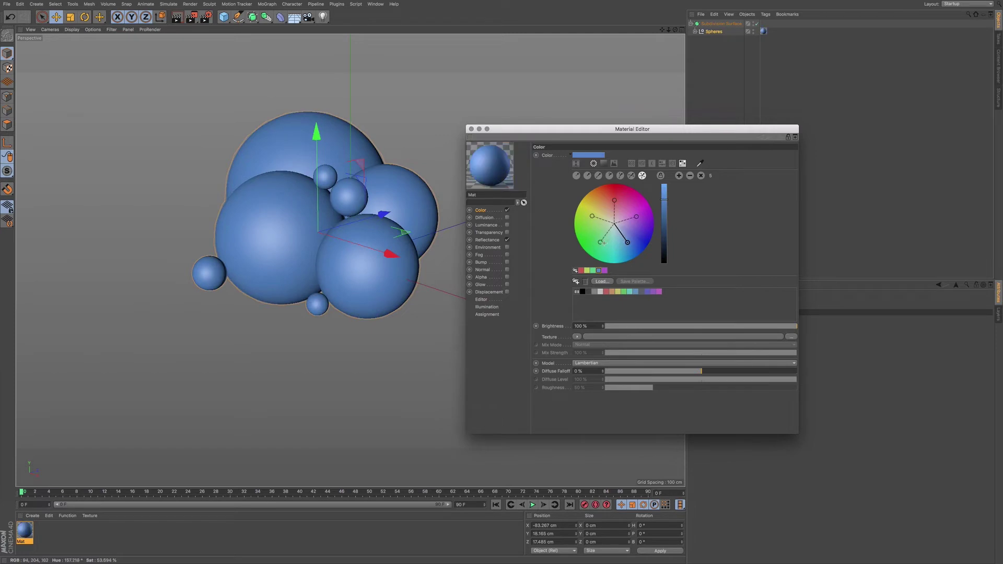
{"action": "left_click", "coordinate": [679, 175]}
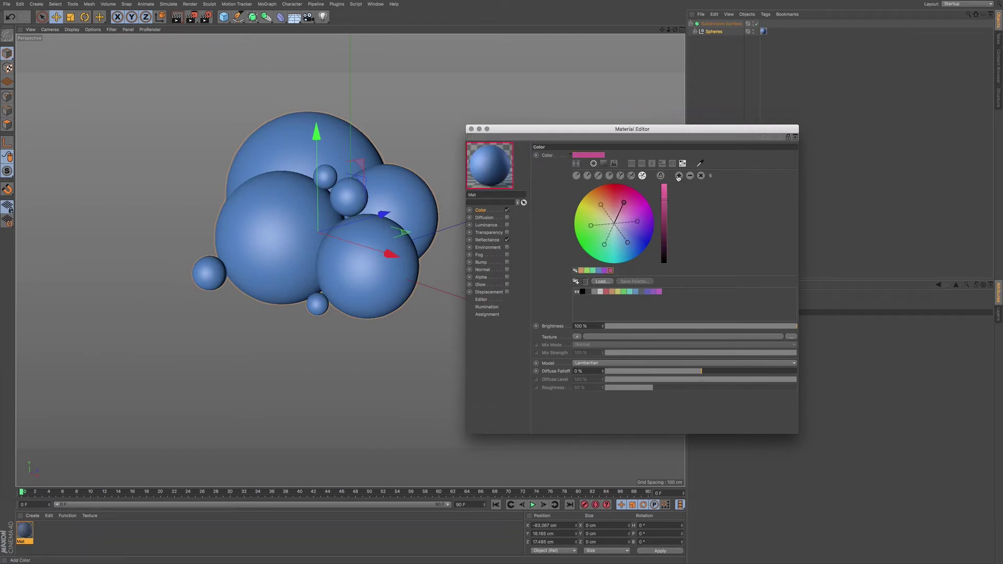
{"action": "left_click", "coordinate": [605, 245]}
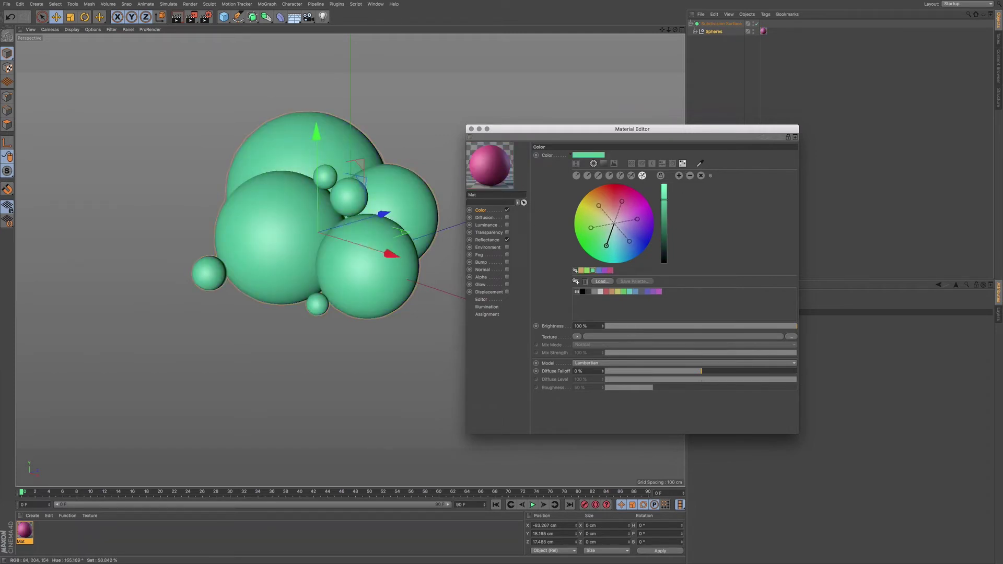
{"action": "left_click", "coordinate": [623, 201]}
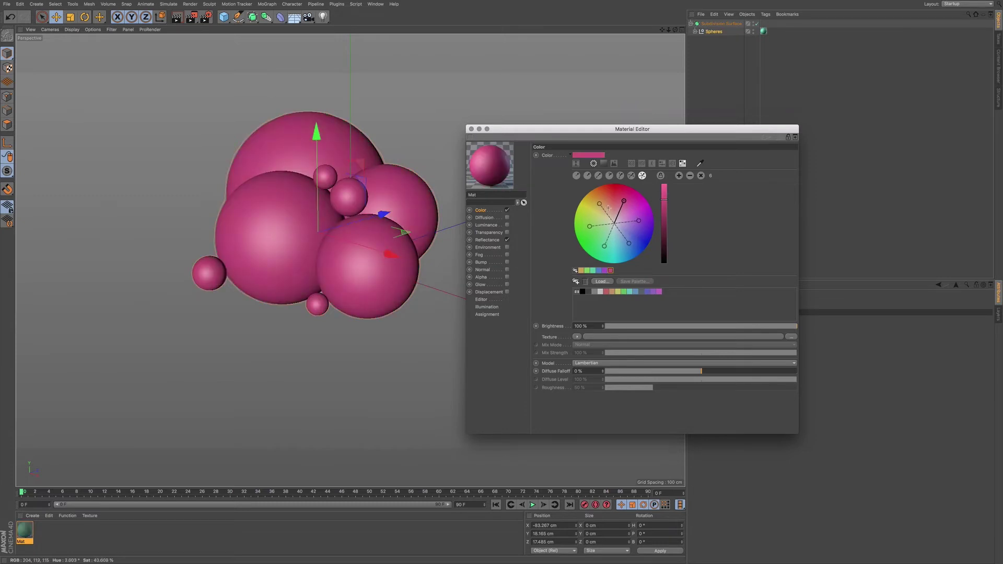
{"action": "left_click_drag", "start_coordinate": [600, 204], "coordinate": [603, 205]}
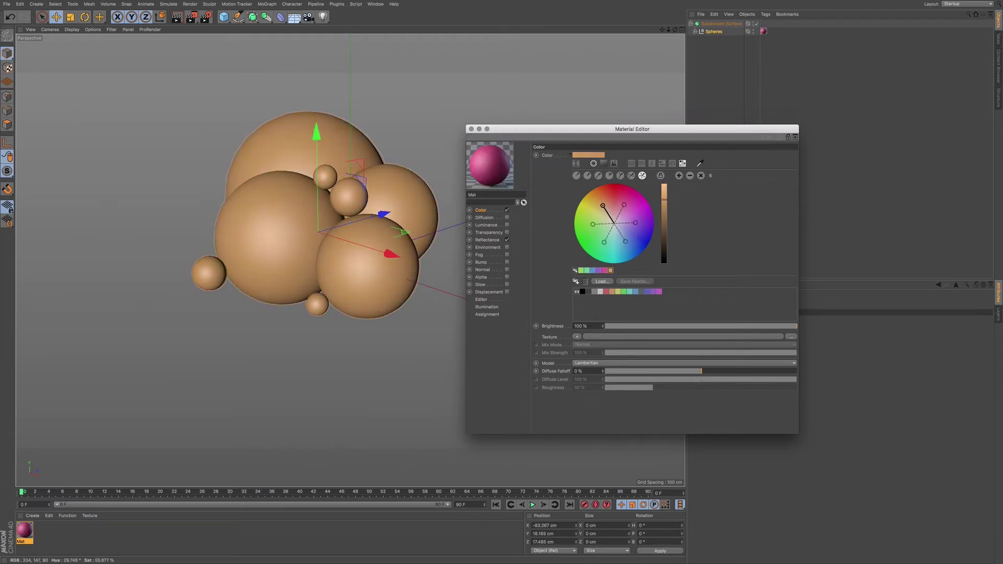
{"action": "mouse_move", "coordinate": [626, 241]}
{"action": "left_mouse_down"}
{"action": "mouse_move", "coordinate": [634, 239]}
{"action": "mouse_move", "coordinate": [606, 244]}
{"action": "left_mouse_up"}
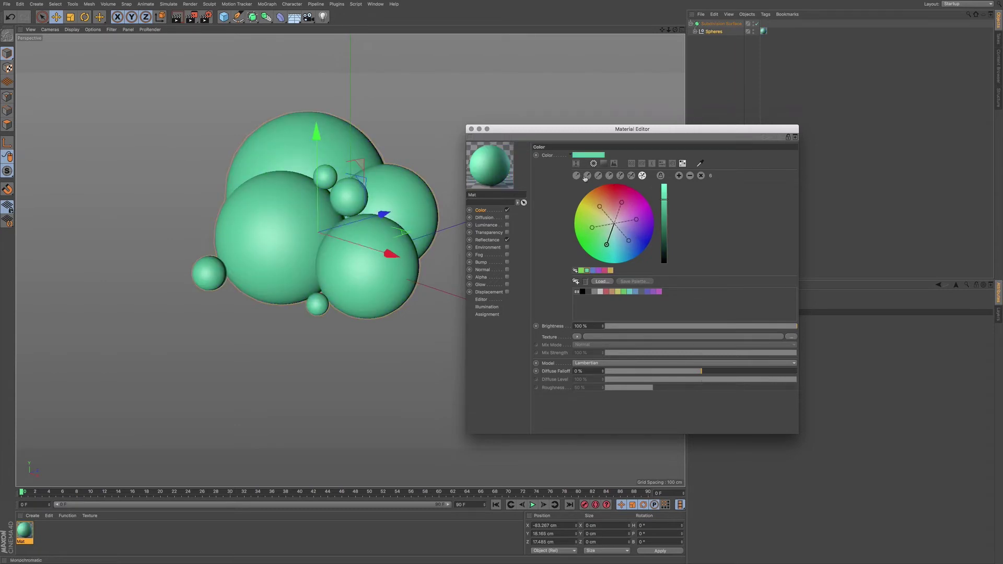
Rotate the harmony through green, blue and tan, ending on a raspberry pink main colour
{"action": "mouse_move", "coordinate": [607, 245]}
{"action": "left_mouse_down"}
{"action": "mouse_move", "coordinate": [591, 228]}
{"action": "mouse_move", "coordinate": [598, 207]}
{"action": "mouse_move", "coordinate": [620, 196]}
{"action": "mouse_move", "coordinate": [637, 220]}
{"action": "left_mouse_up"}
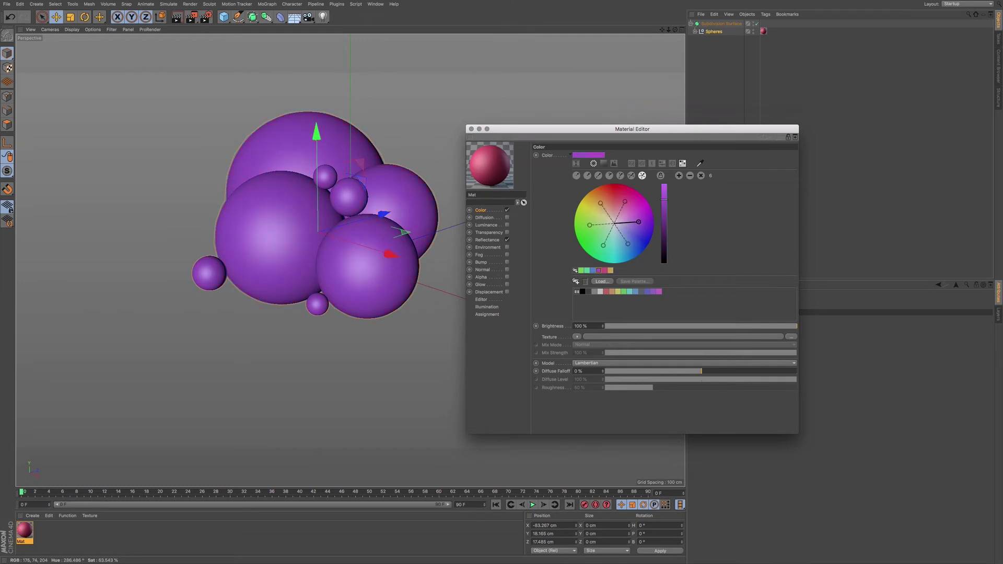
{"action": "mouse_move", "coordinate": [635, 218]}
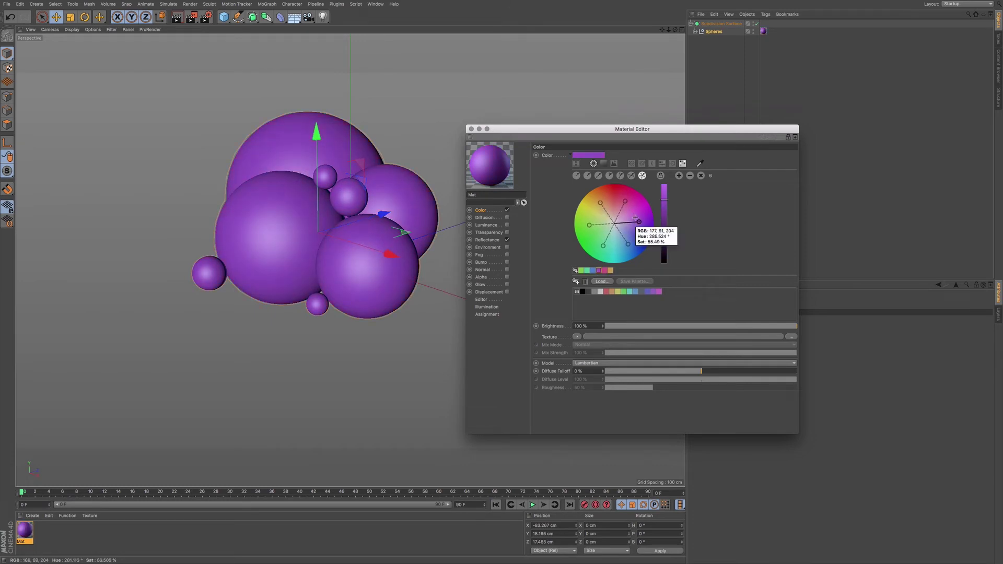
{"action": "left_click", "coordinate": [630, 248]}
{"action": "left_click_drag", "start_coordinate": [630, 250], "coordinate": [633, 245]}
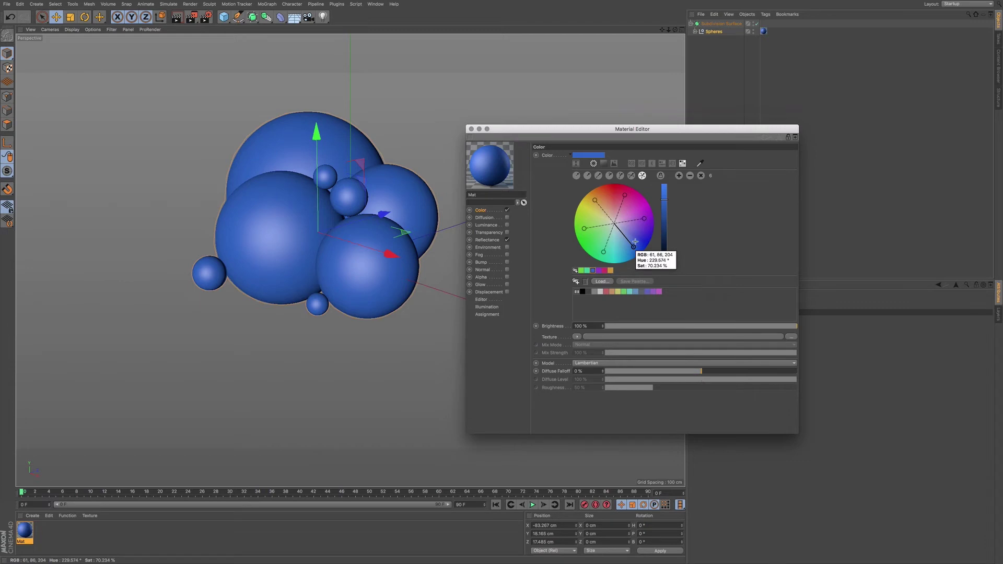
{"action": "mouse_move", "coordinate": [634, 242]}
{"action": "left_mouse_down"}
{"action": "mouse_move", "coordinate": [633, 189]}
{"action": "mouse_move", "coordinate": [599, 207]}
{"action": "left_mouse_up"}
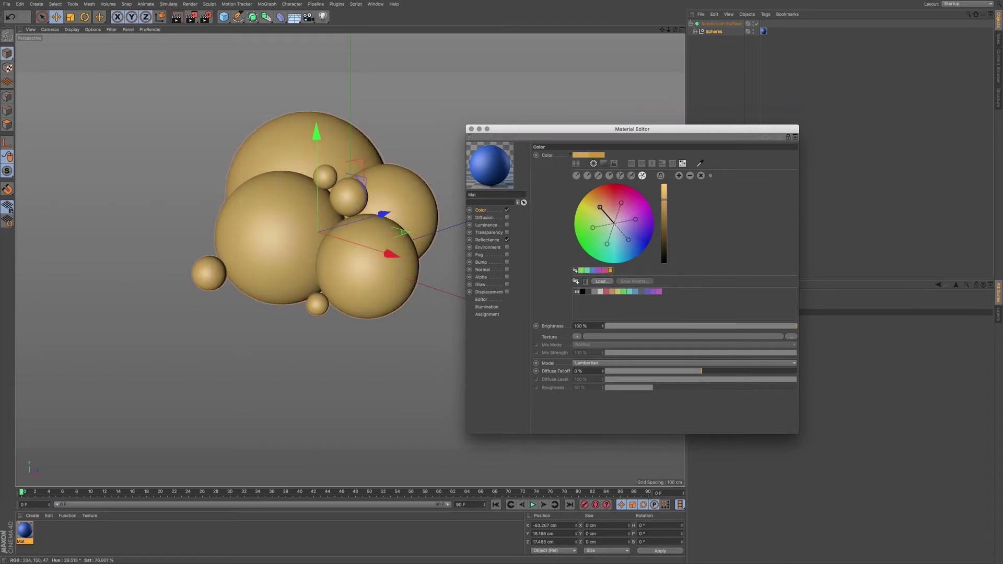
{"action": "left_click", "coordinate": [621, 203]}
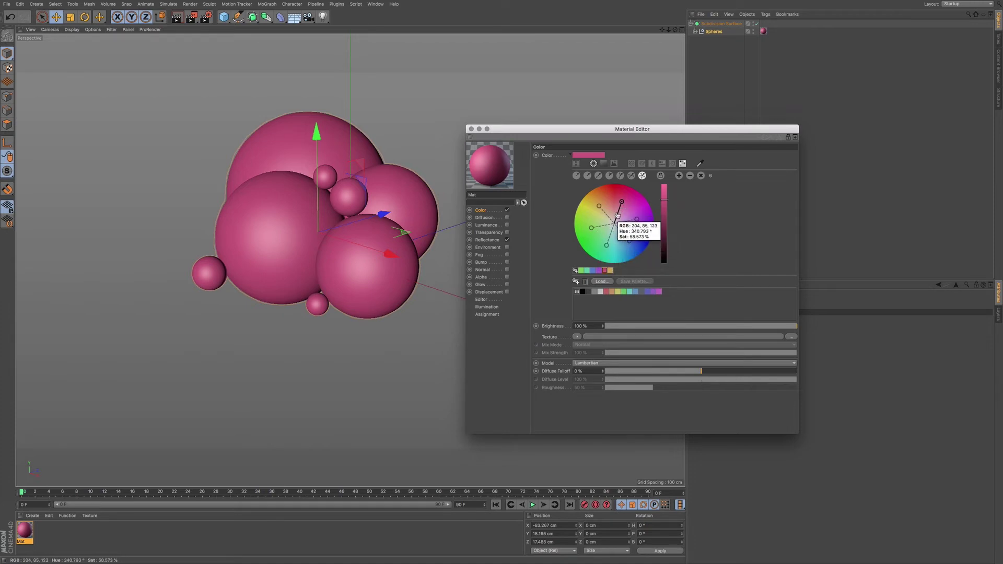
Darken the pink slightly in the Spectrum picker, then switch to picking colour from the aster photo
{"action": "left_click", "coordinate": [604, 164]}
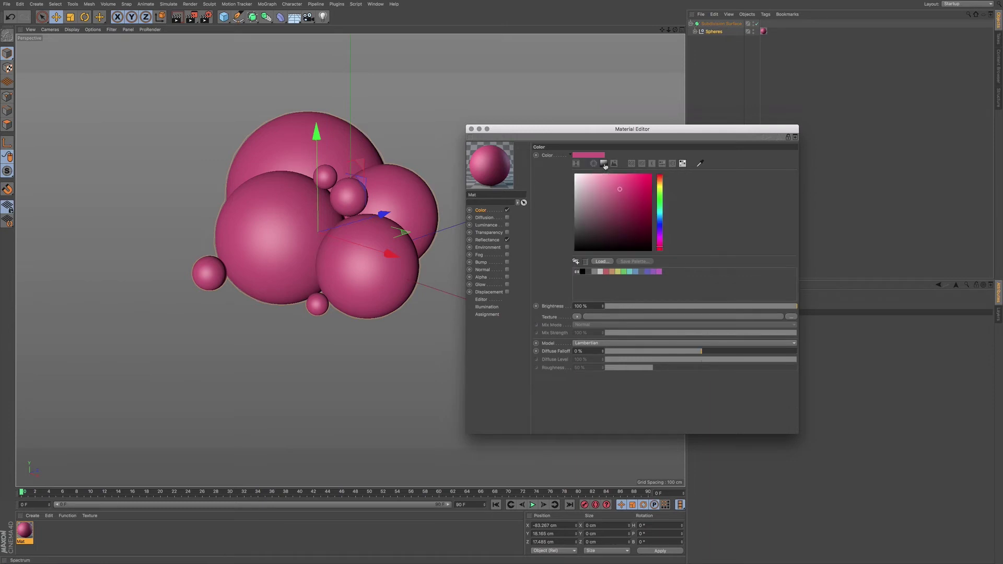
{"action": "left_click_drag", "start_coordinate": [620, 189], "coordinate": [626, 192]}
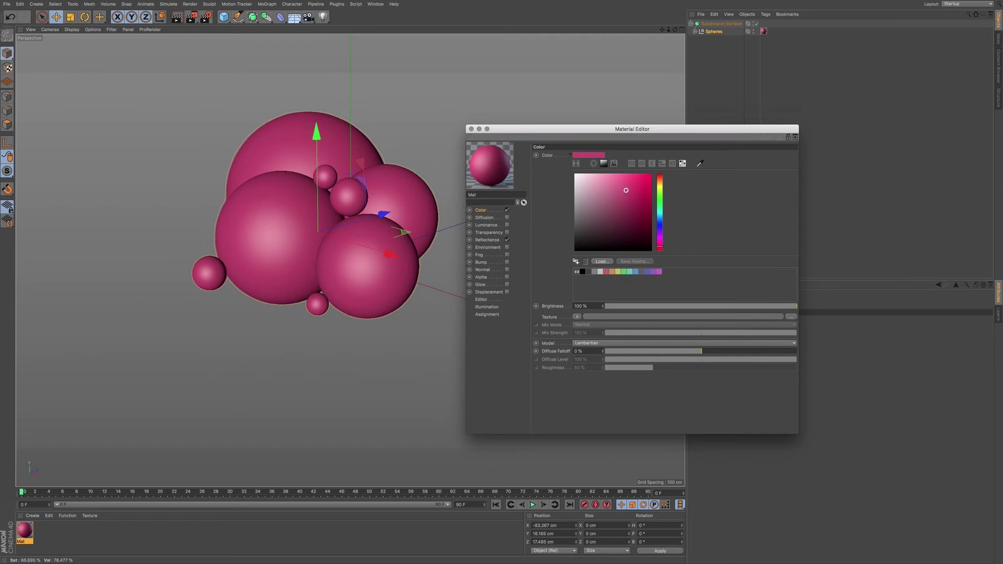
{"action": "left_click", "coordinate": [615, 164]}
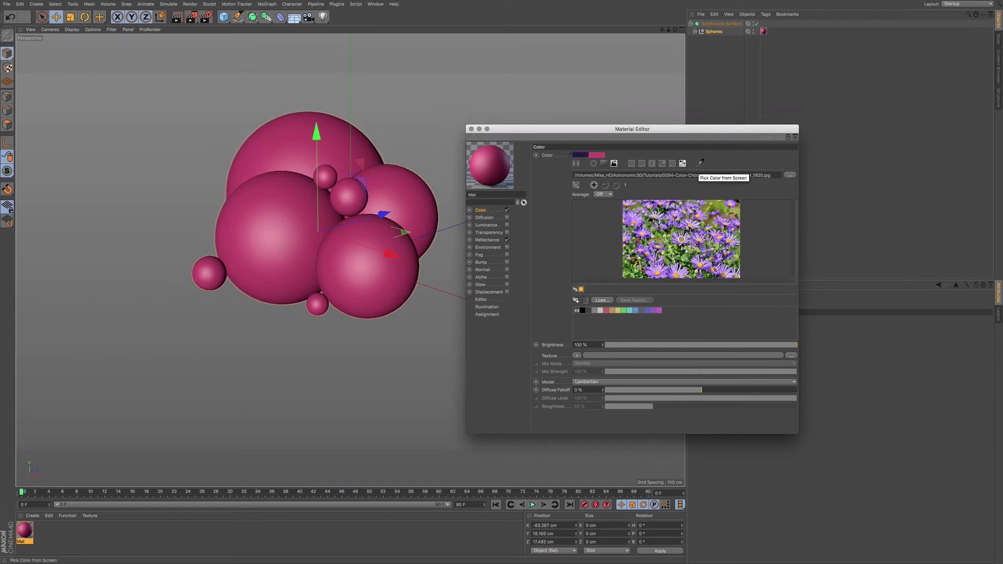
Sample purple, dark navy, dark green and near-black from spots on the flower photo
{"action": "left_click", "coordinate": [681, 239]}
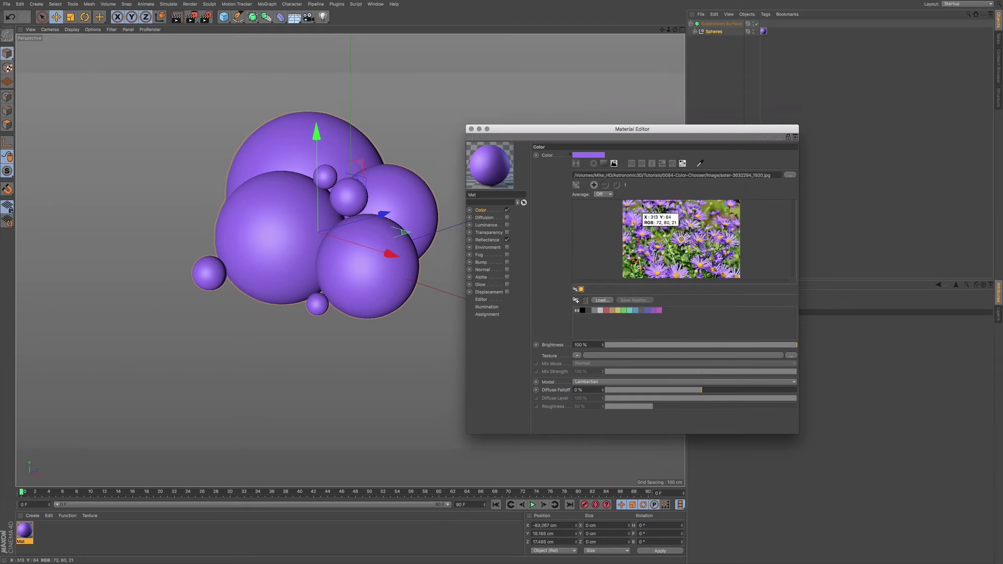
{"action": "left_click", "coordinate": [700, 163]}
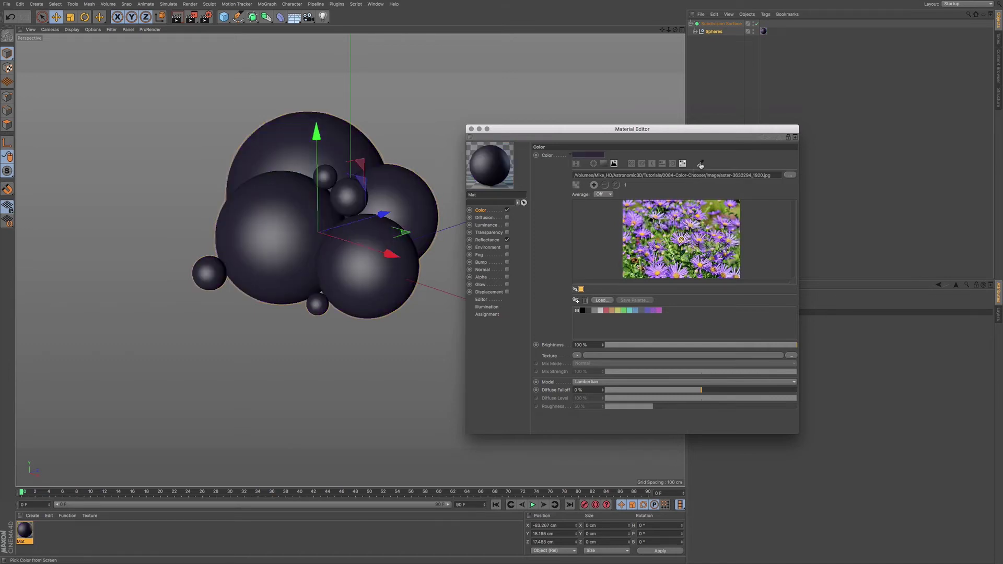
{"action": "left_click", "coordinate": [702, 162]}
{"action": "left_click", "coordinate": [681, 239]}
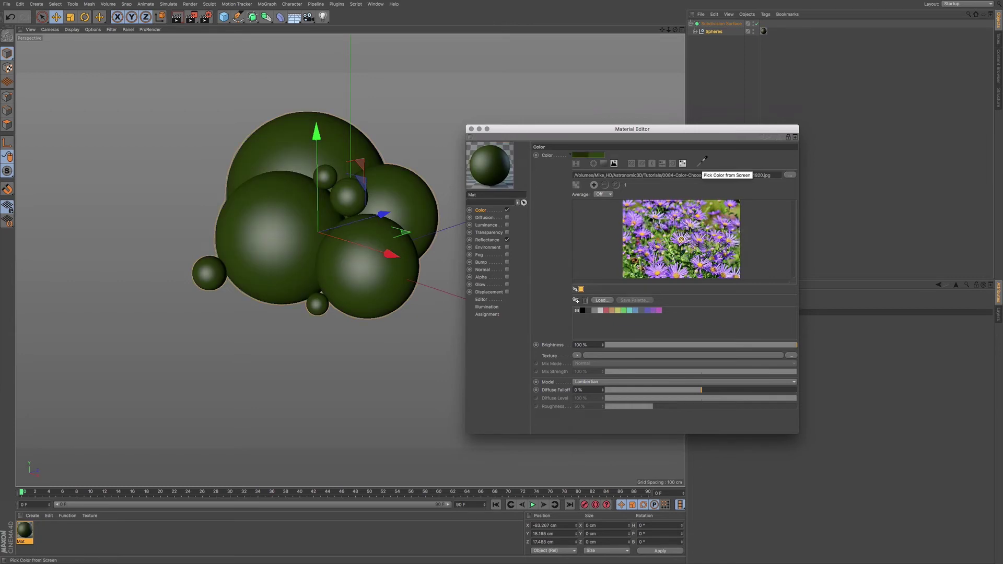
{"action": "left_click", "coordinate": [702, 161]}
{"action": "left_click", "coordinate": [681, 239]}
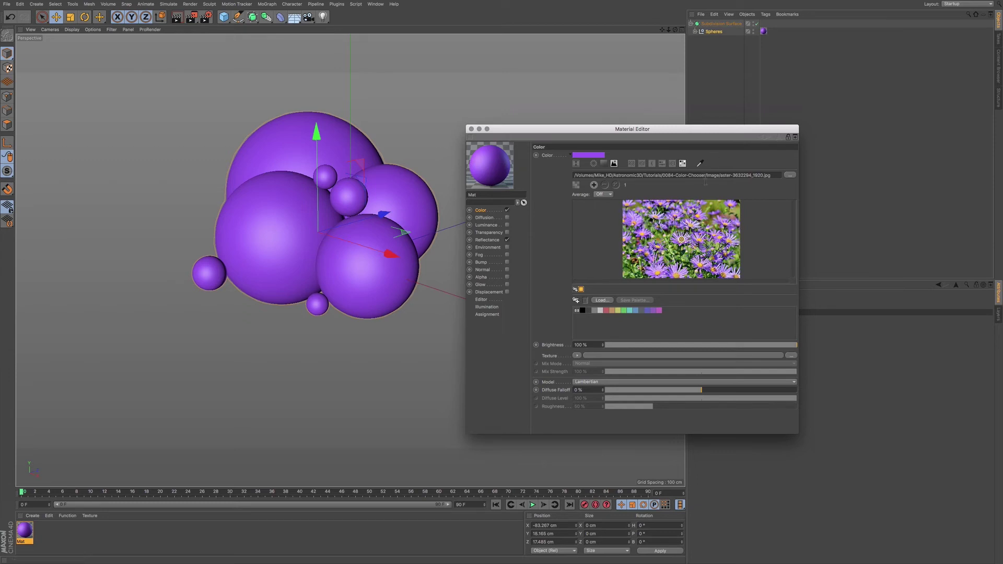
Keep the vivid violet sampled from a purple petal in the flower photo
{"action": "mouse_move", "coordinate": [681, 238]}
Expand the Spheres null and drag the Mat texture tag onto the large top sphere
{"action": "left_click", "coordinate": [25, 530]}
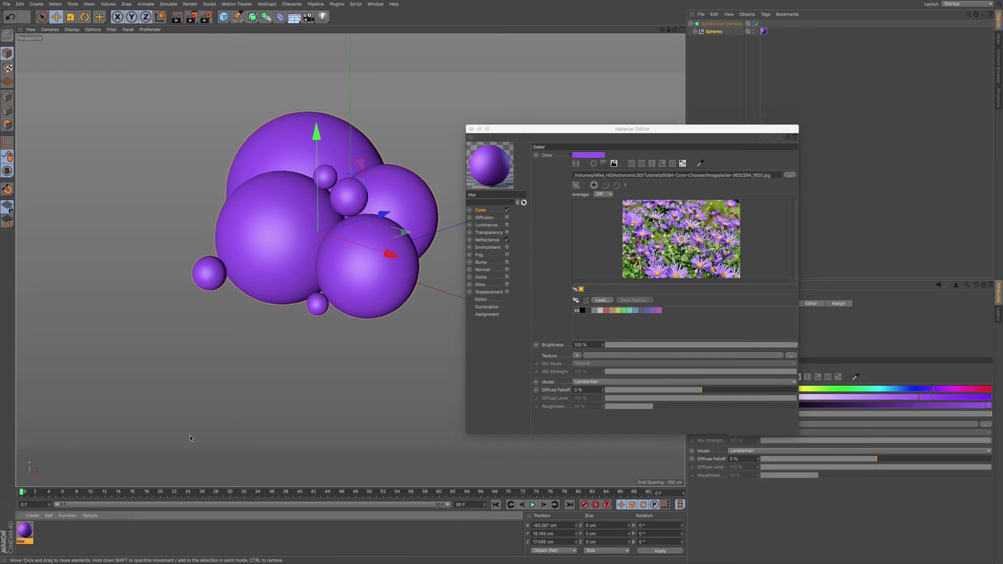
{"action": "left_click_drag", "start_coordinate": [545, 136], "coordinate": [555, 138]}
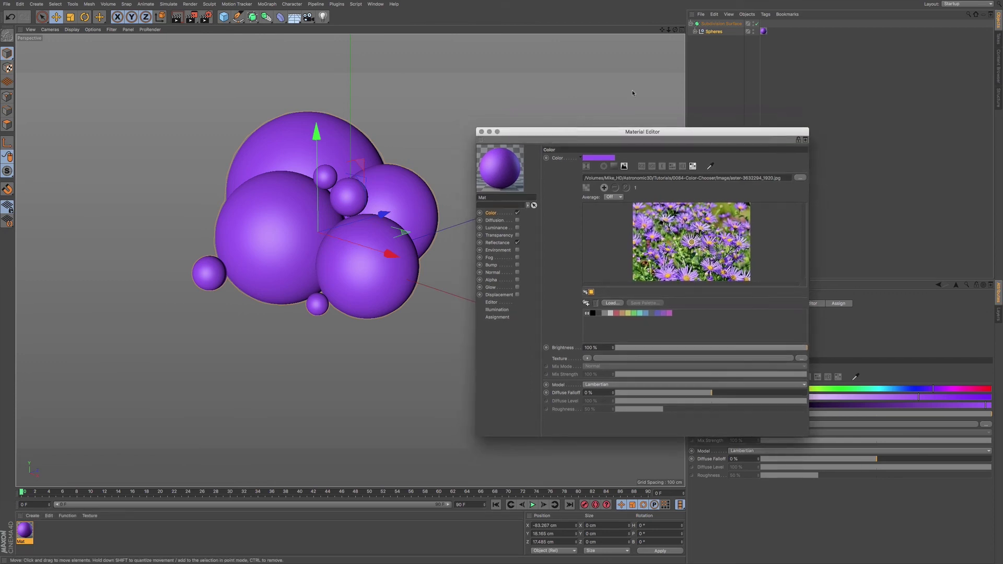
{"action": "left_click", "coordinate": [695, 31]}
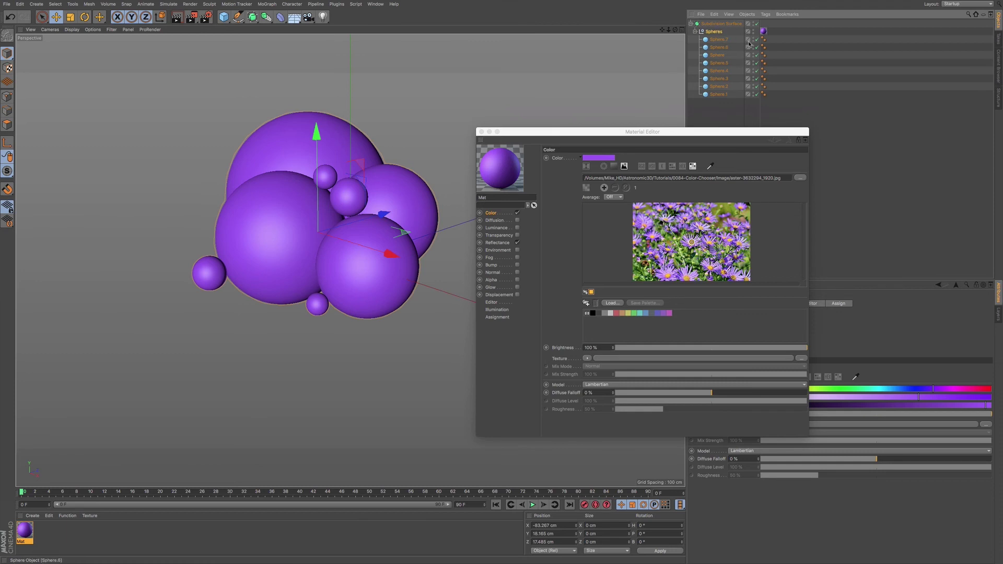
{"action": "left_click_drag", "start_coordinate": [763, 31], "coordinate": [772, 39]}
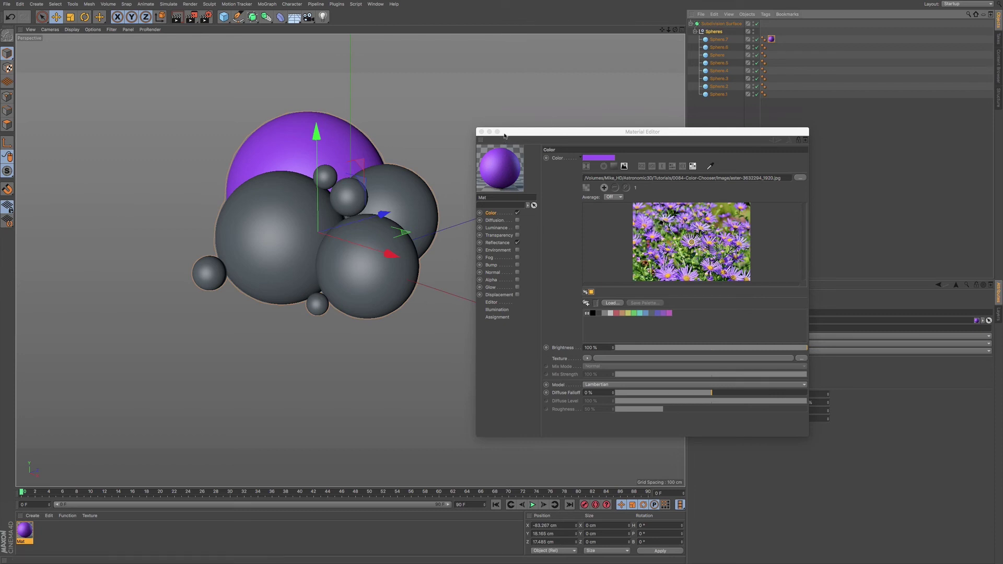
{"action": "left_click_drag", "start_coordinate": [516, 132], "coordinate": [506, 122]}
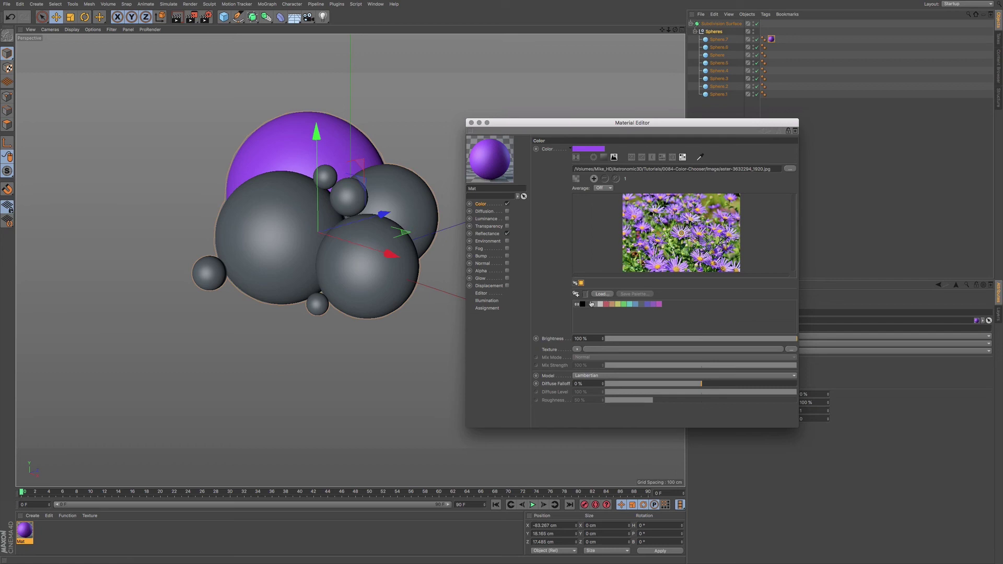
Back on the colour wheel, change the sphere's colour from orange to a deep magenta
{"action": "mouse_move", "coordinate": [591, 304]}
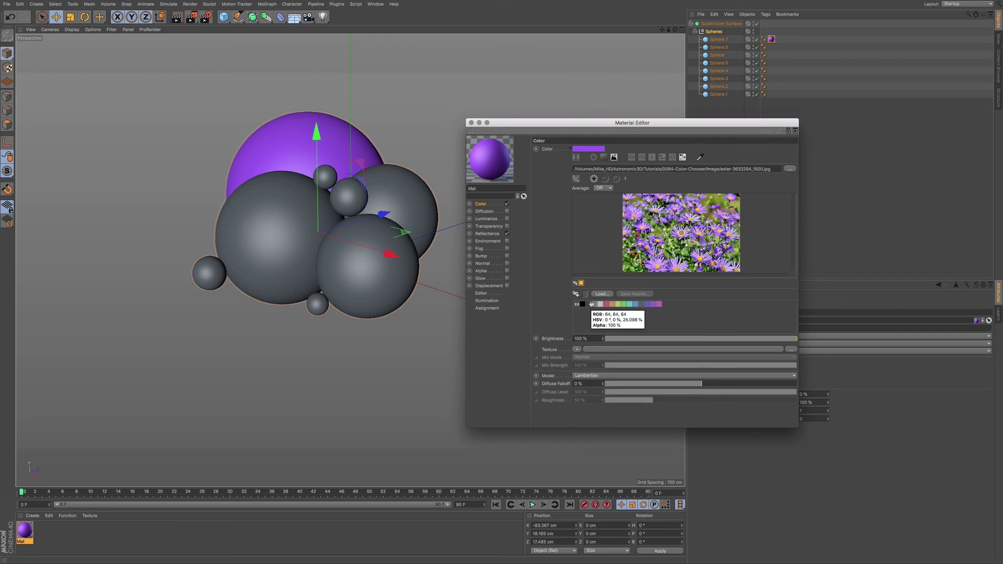
{"action": "left_click", "coordinate": [593, 157]}
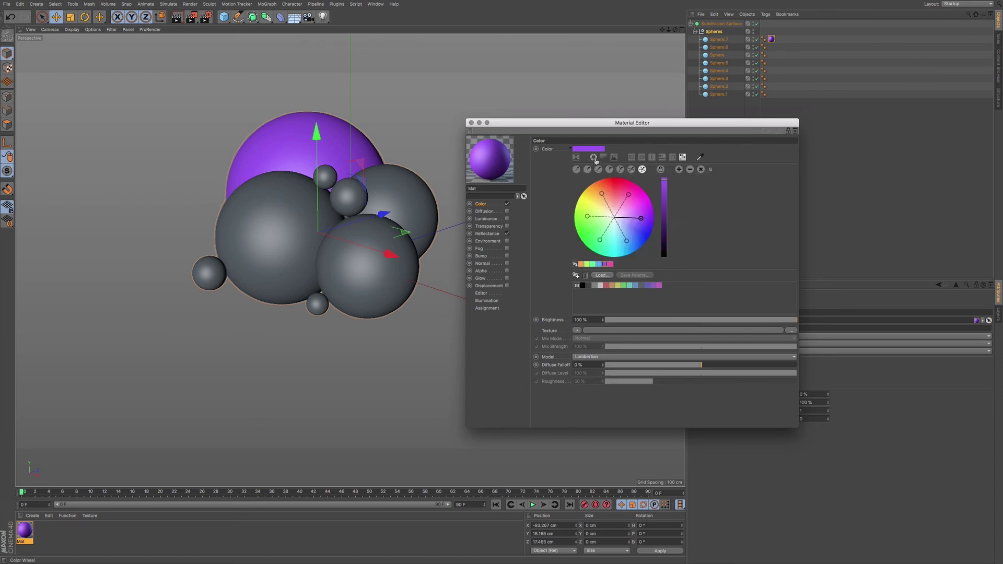
{"action": "left_click", "coordinate": [604, 198]}
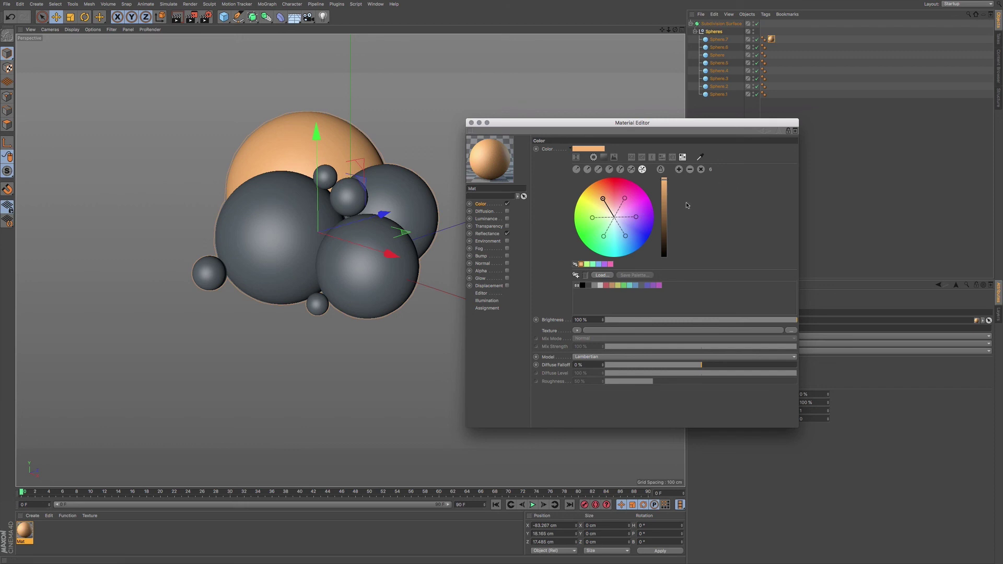
{"action": "left_click", "coordinate": [624, 199]}
{"action": "left_click_drag", "start_coordinate": [624, 199], "coordinate": [638, 196]}
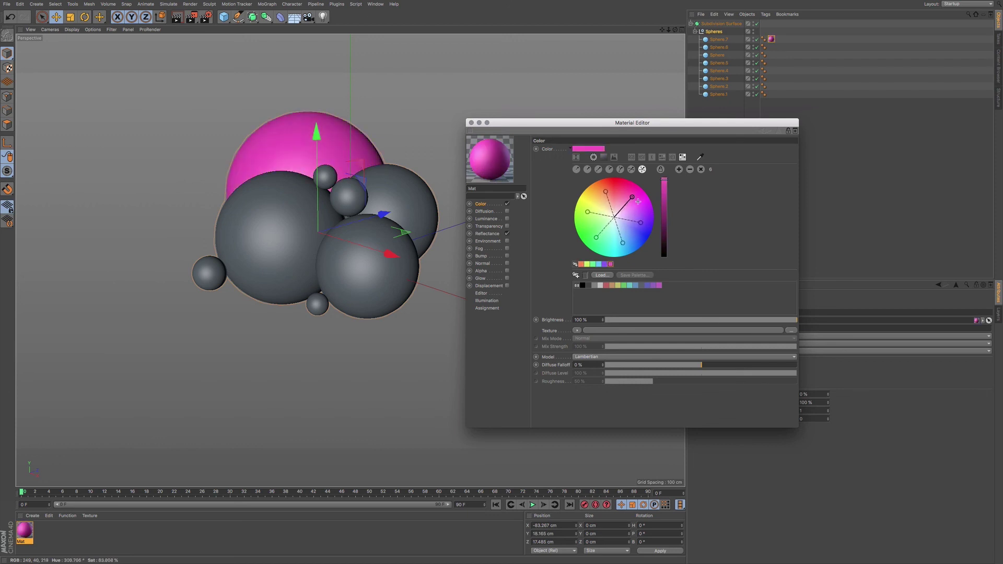